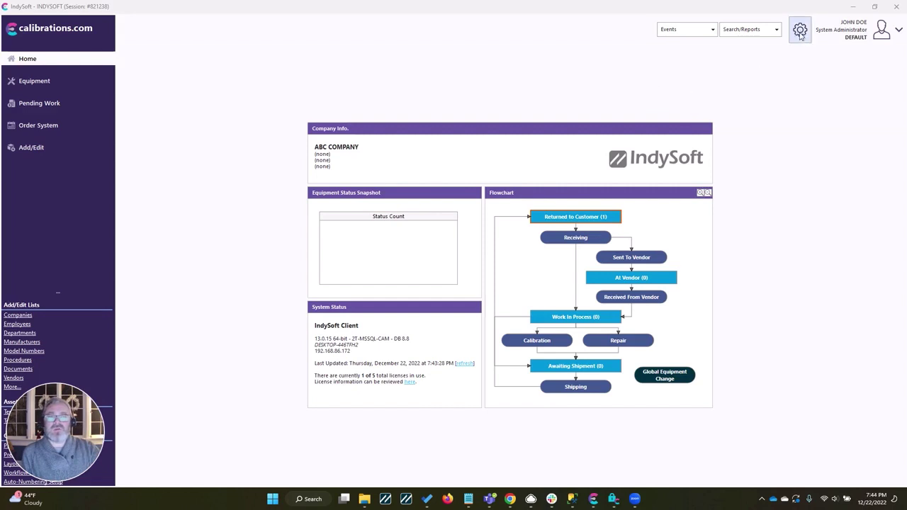
- Bring up the User/Profile Manager and review the System Administrator profile's permissions for adding task information
left_click(801, 34)
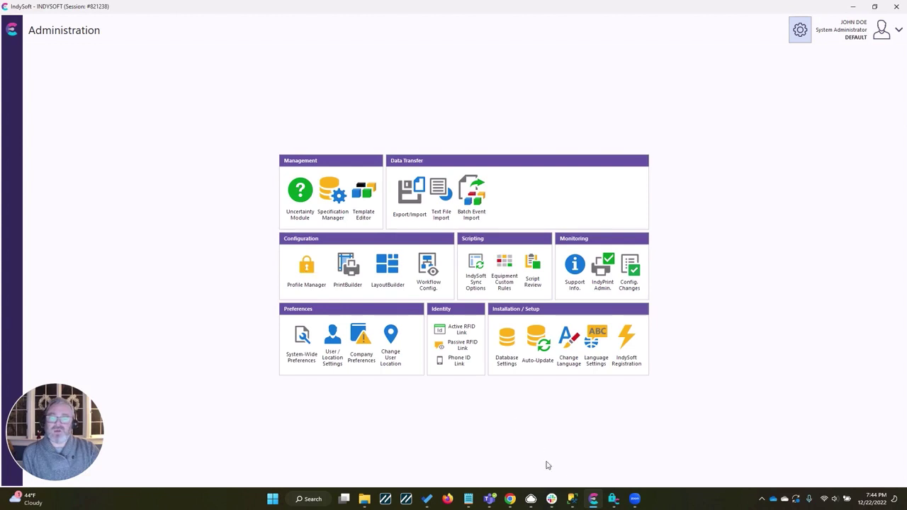
left_click(613, 501)
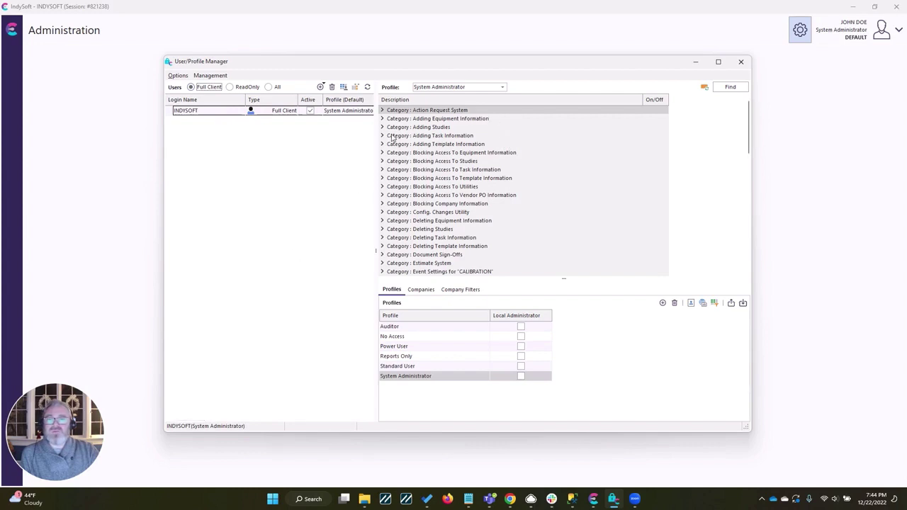
left_click(502, 87)
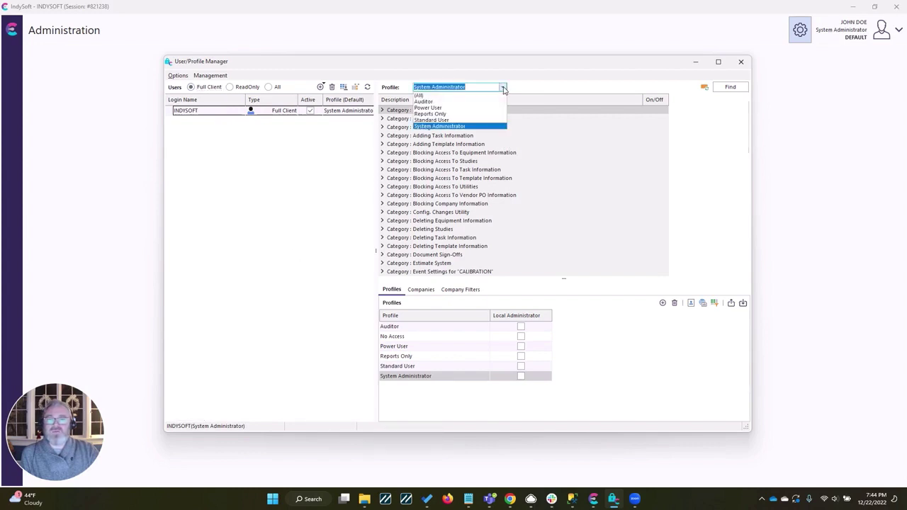
left_click(461, 126)
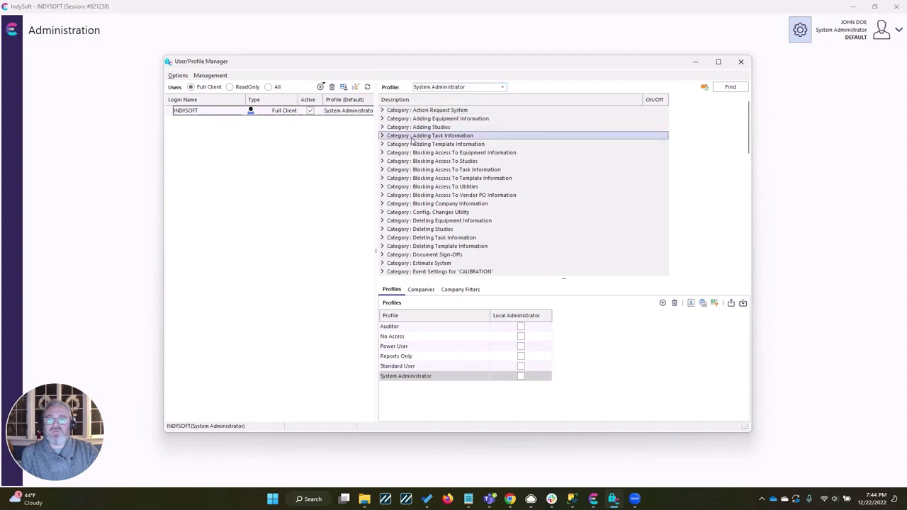
left_click(383, 136)
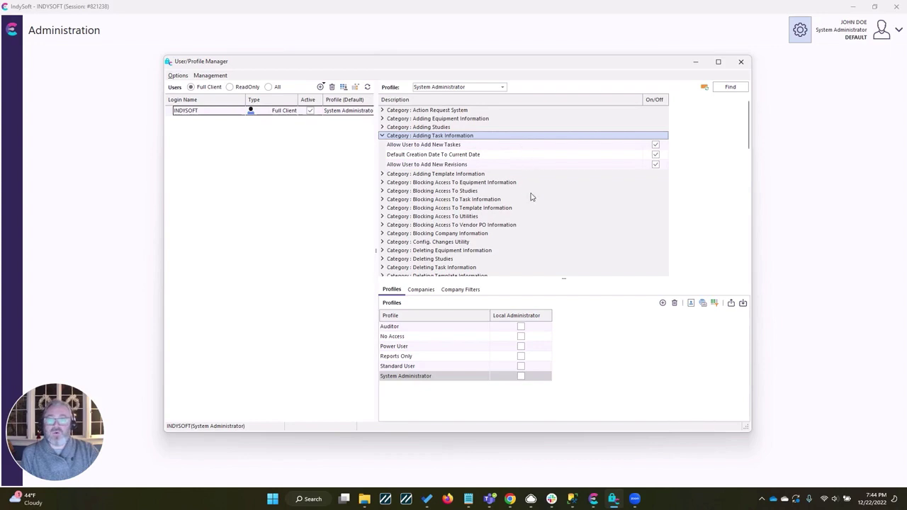
left_click(382, 136)
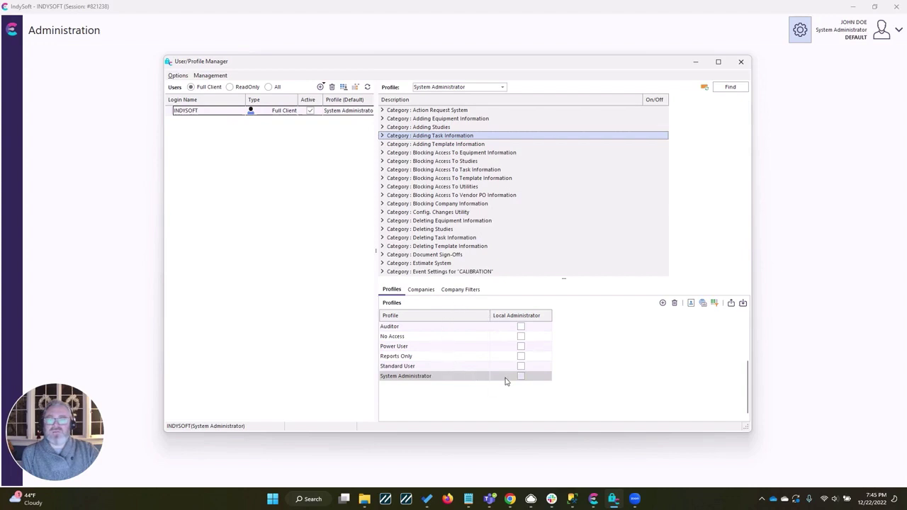
- Look through the Companies and Company Filters lists, and return to the list of profiles
left_click(424, 289)
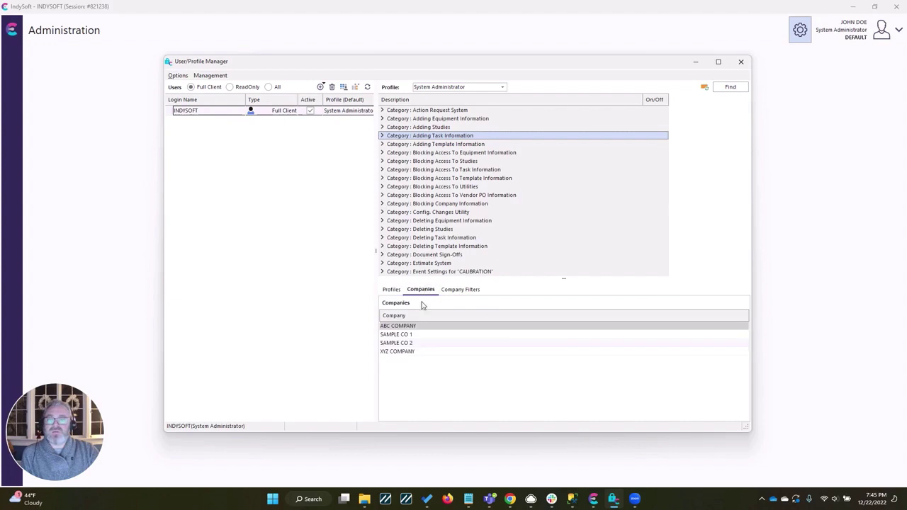
left_click(455, 292)
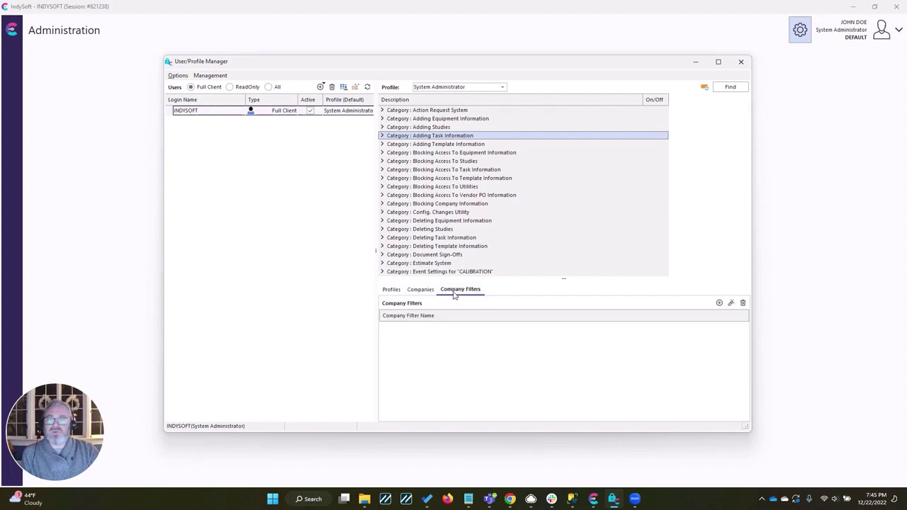
left_click(391, 290)
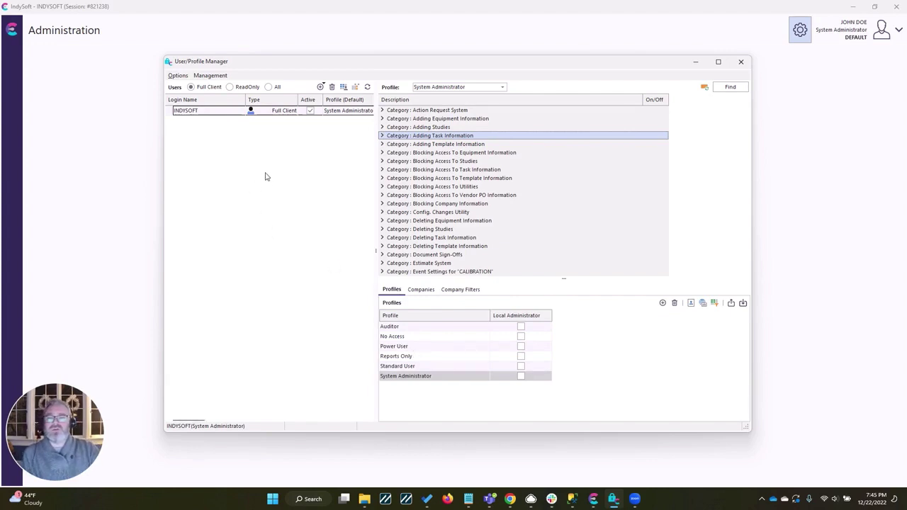
- Begin adding a new user and set the user name to USER1
left_click(178, 75)
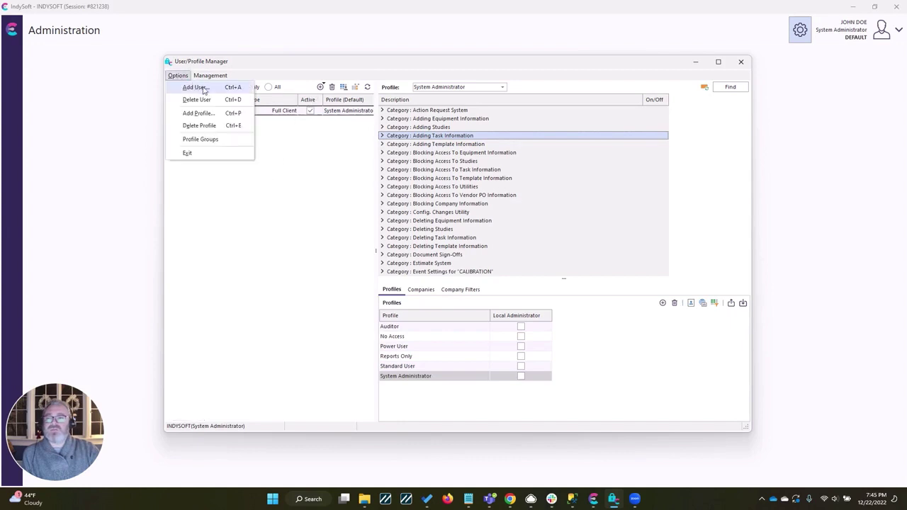
left_click(321, 88)
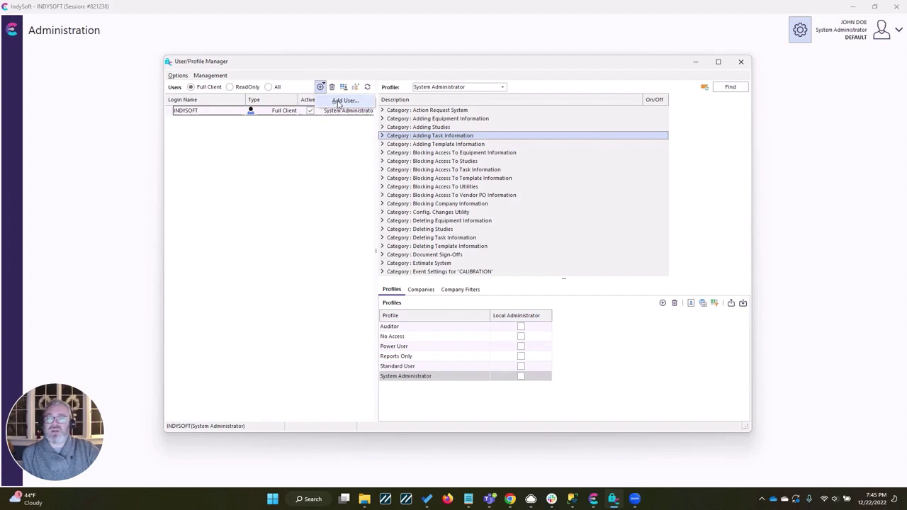
left_click(339, 104)
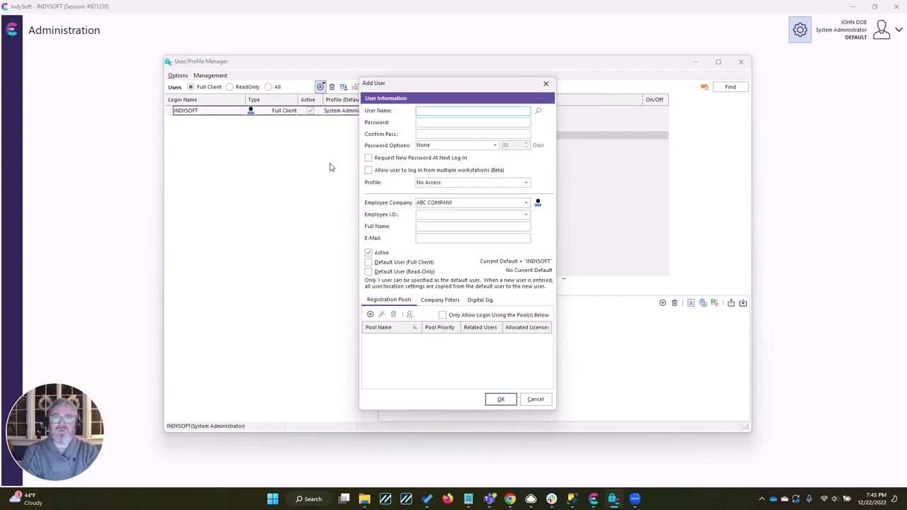
type("USER1")
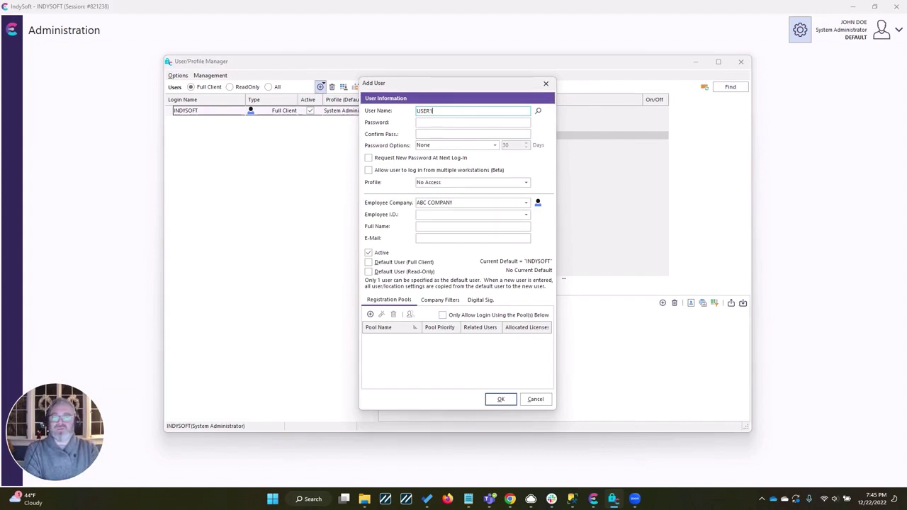
- Enter the new user's password and repeat it in the confirmation field
left_click(429, 123)
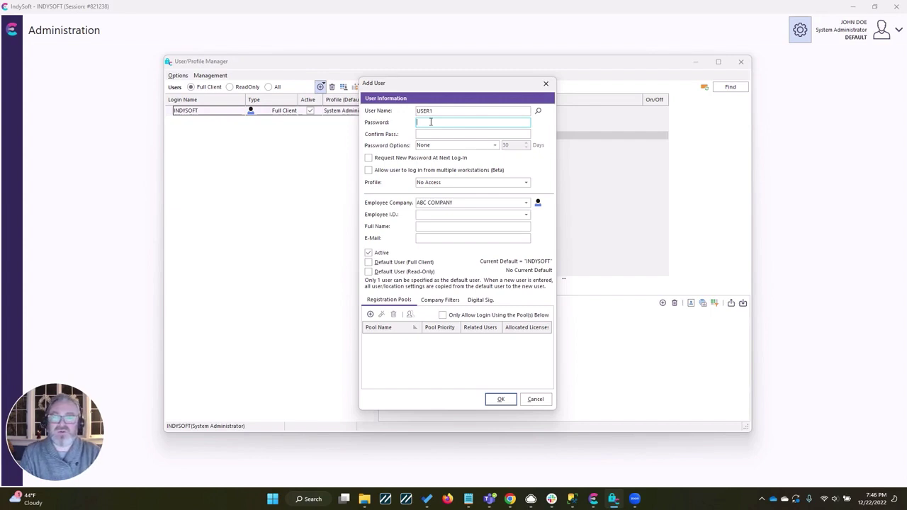
type("p")
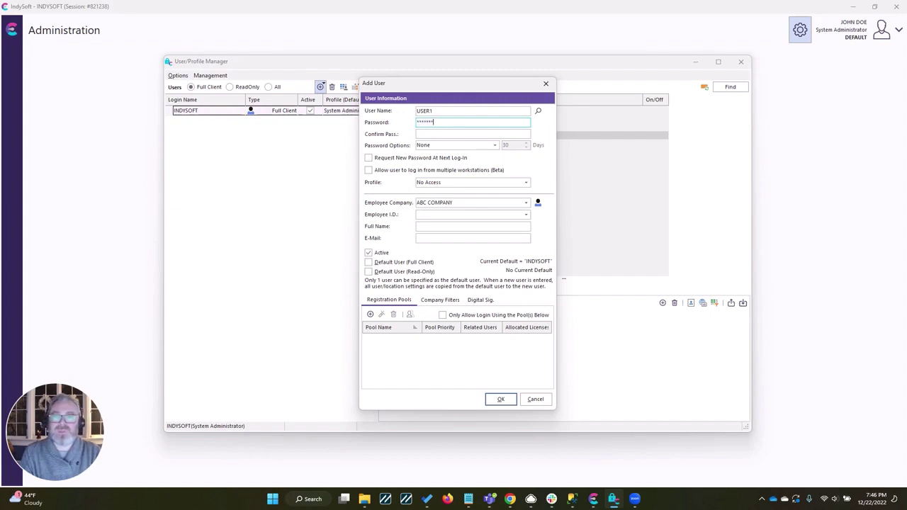
left_click(418, 133)
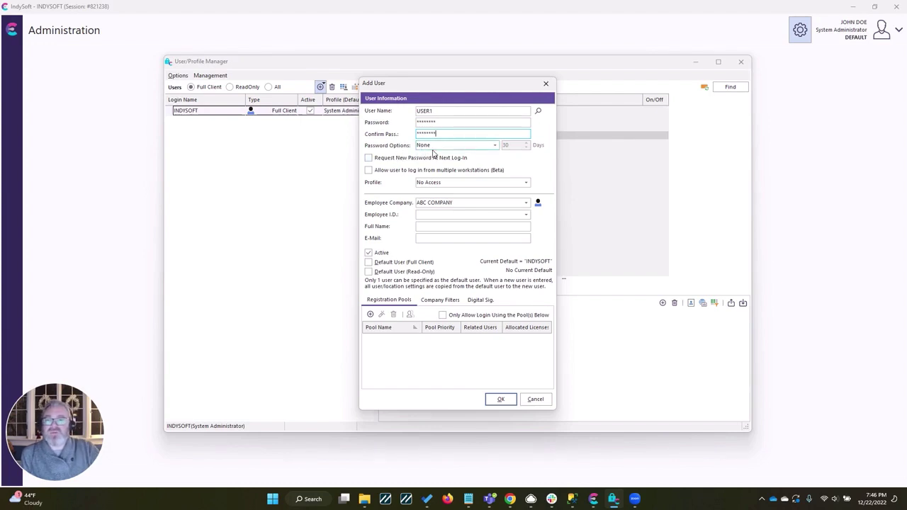
- Keep the password option at None and choose the No Access profile for the new user
left_click(495, 145)
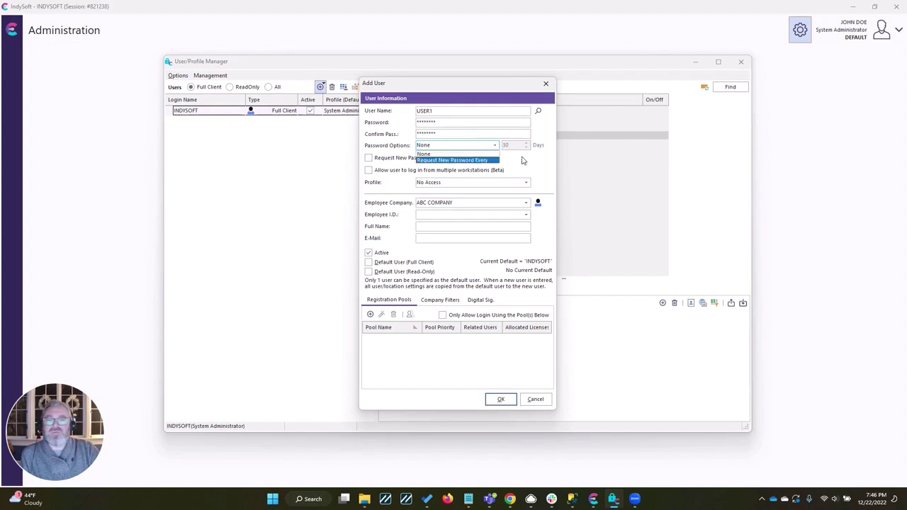
left_click(523, 161)
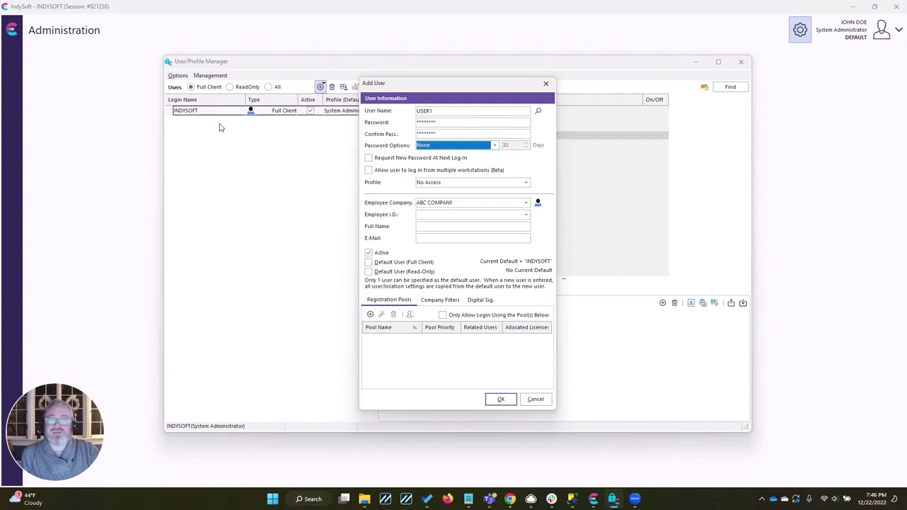
left_click(526, 183)
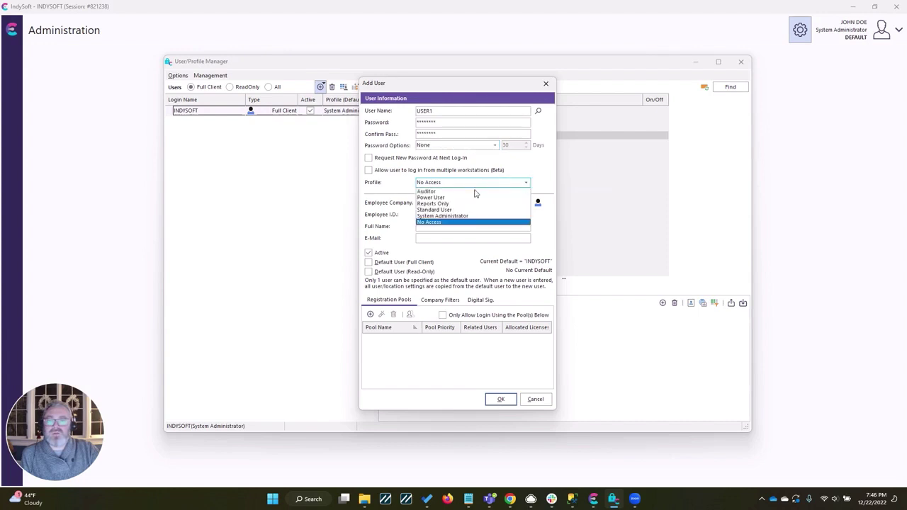
left_click(442, 223)
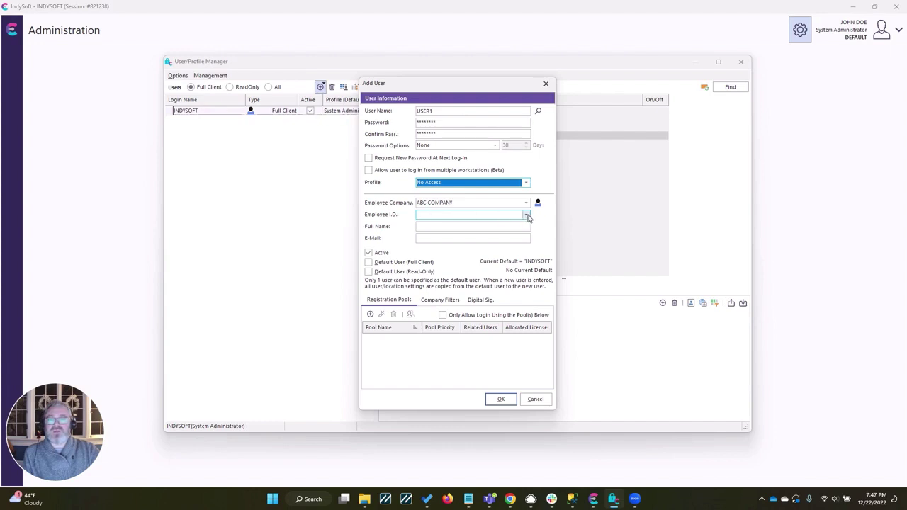
- Compare the employee I.D. lists of ABC COMPANY and XYZ COMPANY, and set the employee company back to ABC COMPANY
left_click(527, 216)
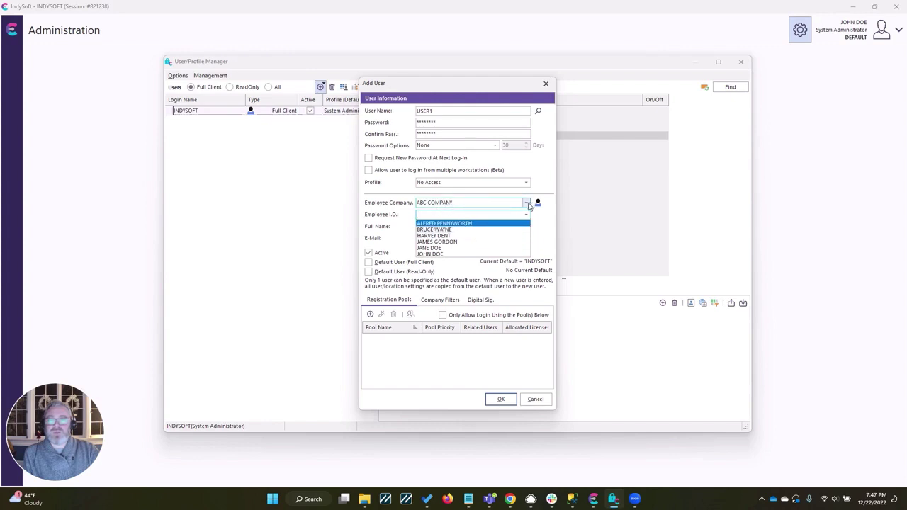
left_click(528, 203)
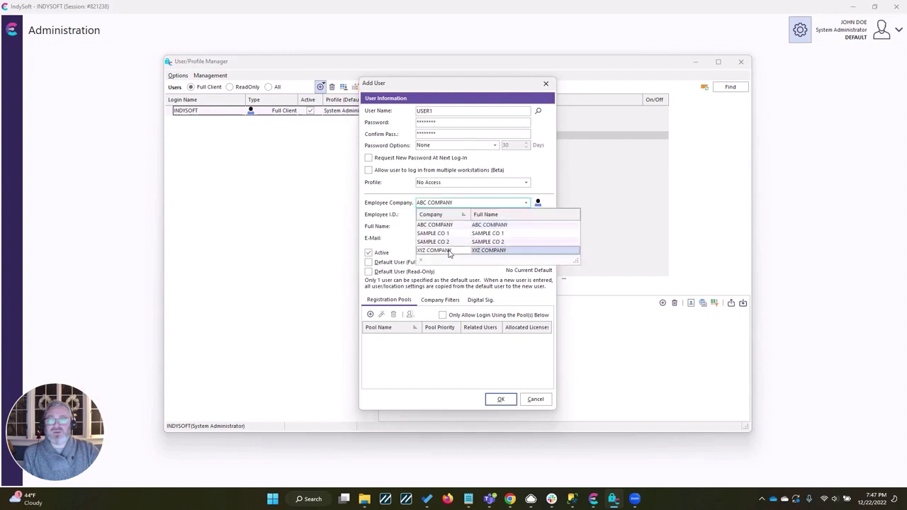
left_click(449, 252)
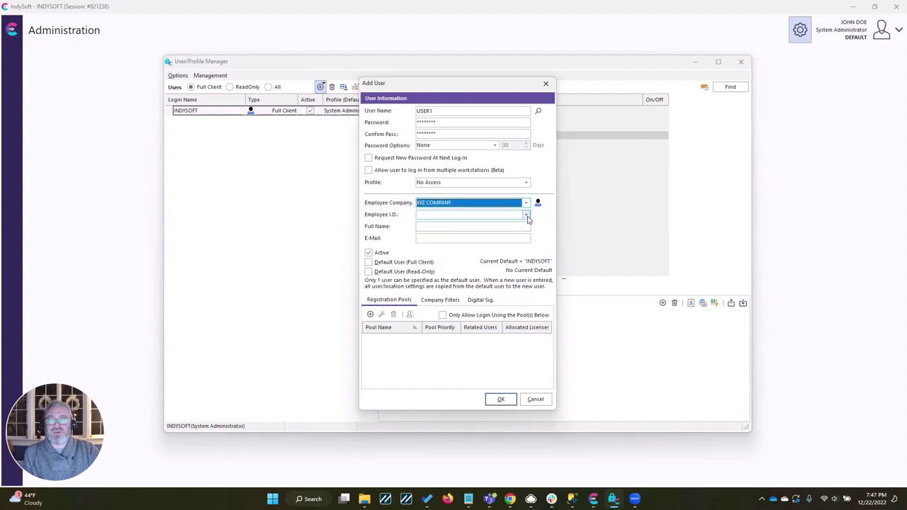
left_click(526, 215)
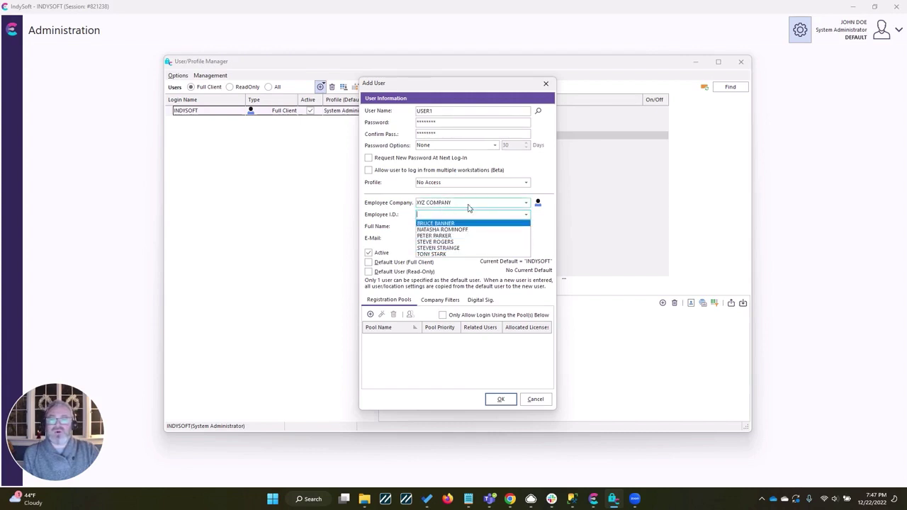
left_click(526, 204)
left_click(527, 204)
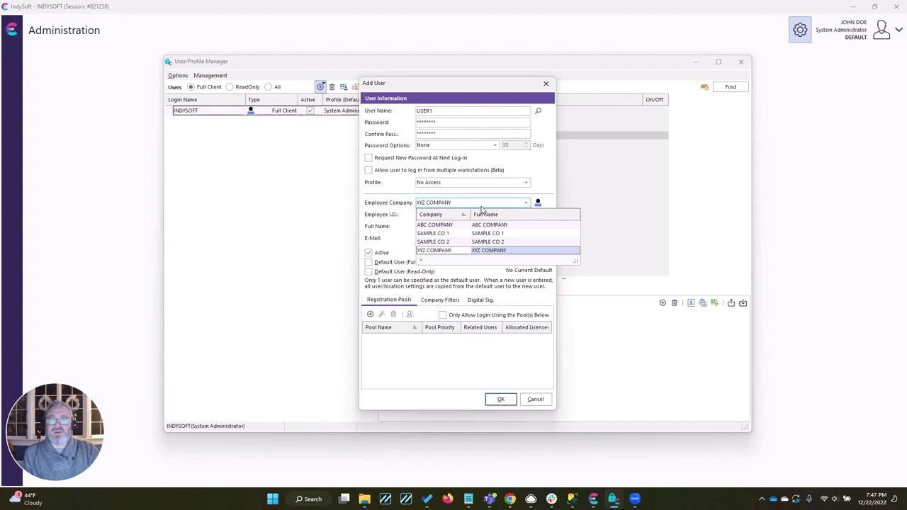
double_click(440, 224)
left_click(489, 225)
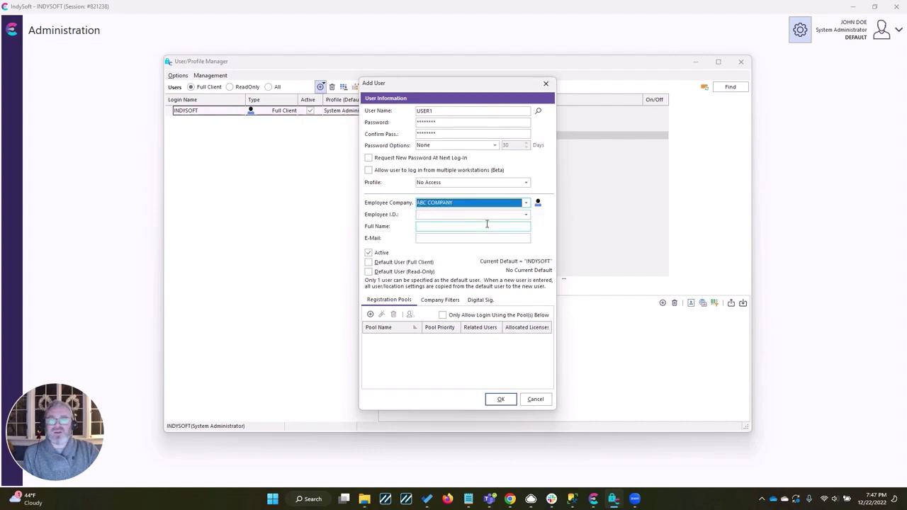
- Enter "New User" as the employee I.D. and add it as an employee of ABC COMPANY
left_click(526, 215)
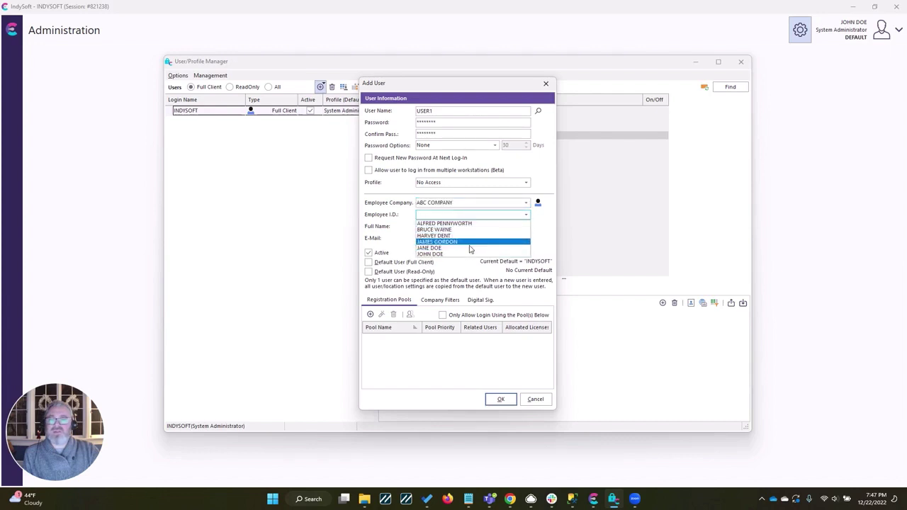
left_click(454, 216)
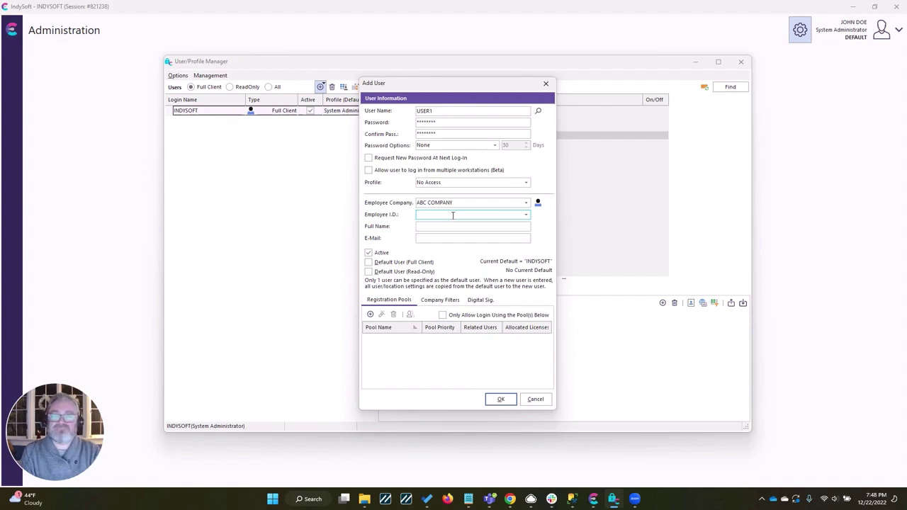
type("New")
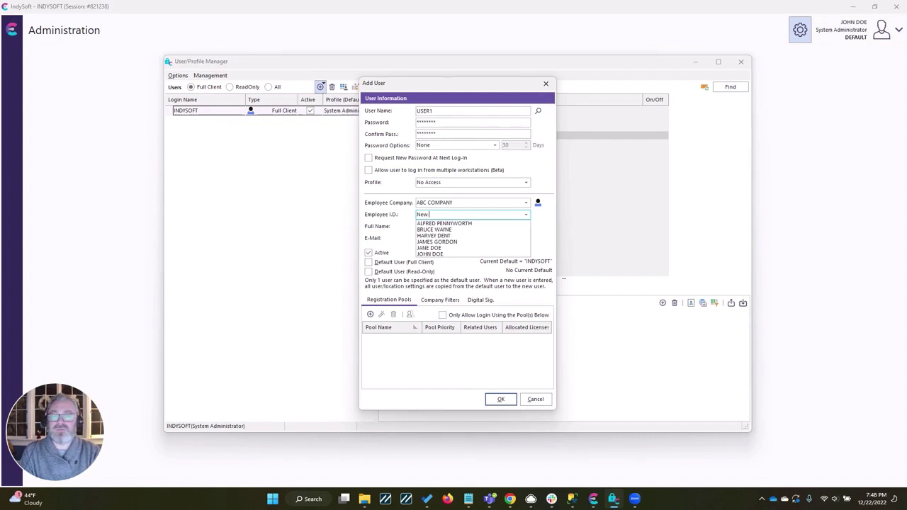
type(" User")
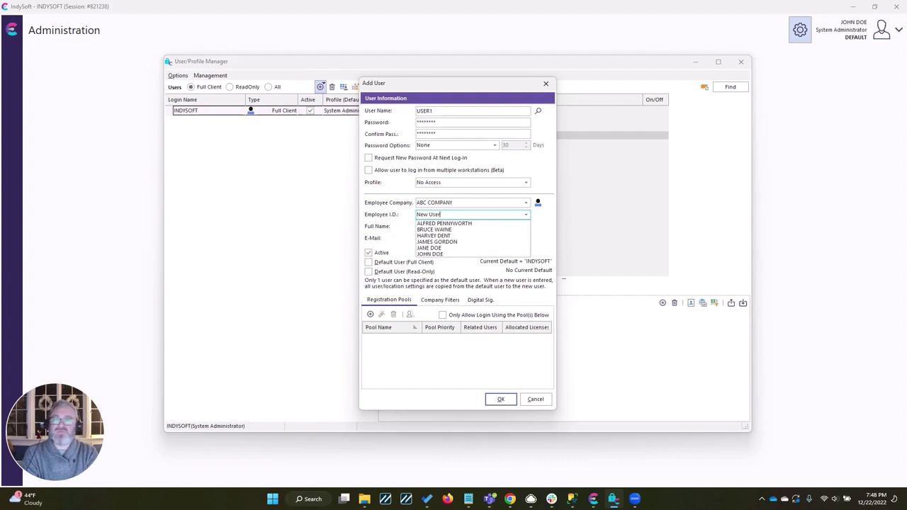
key("Tab")
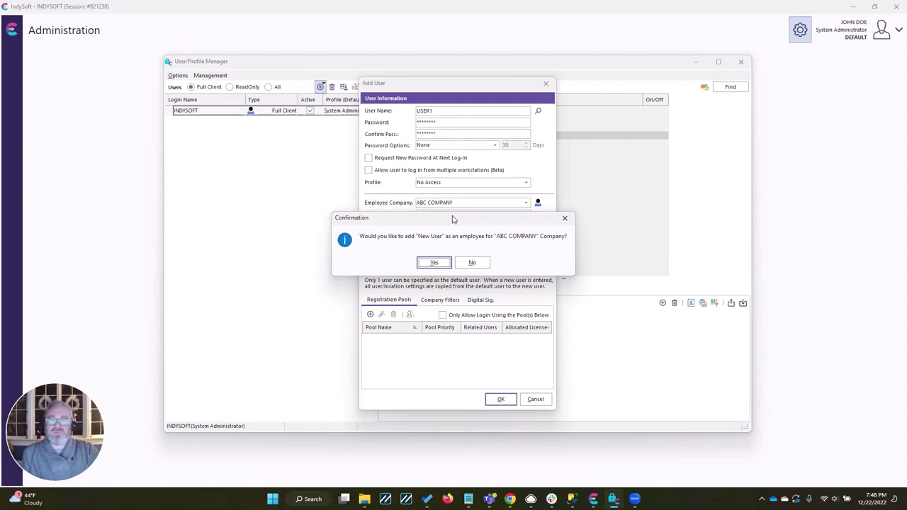
left_click(441, 263)
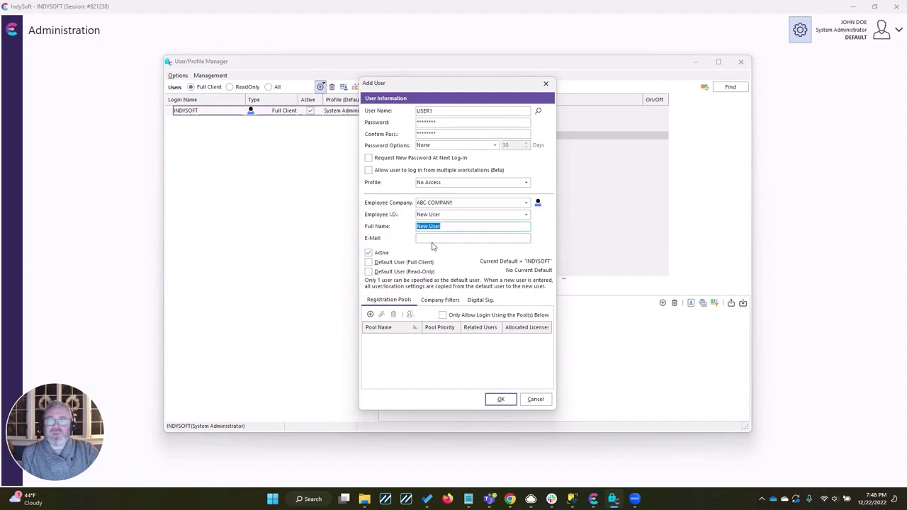
- Fill in the new user's e-mail address
left_click(433, 239)
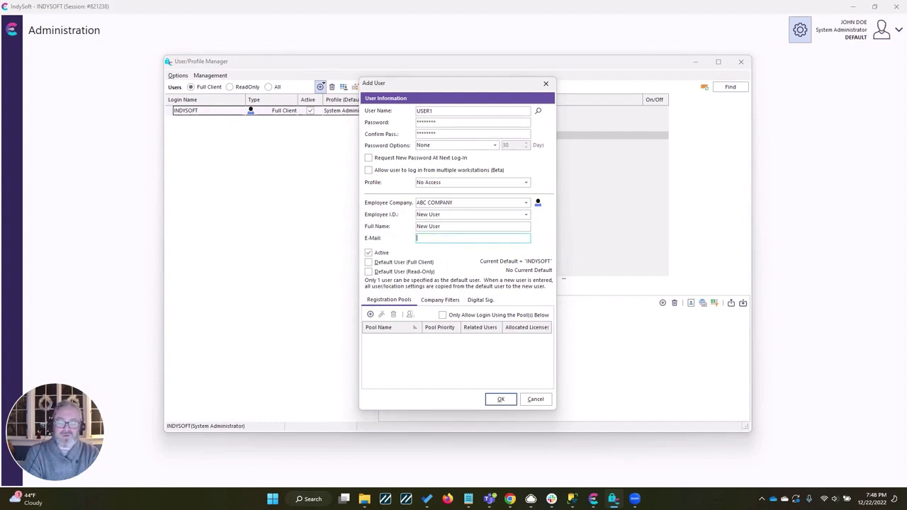
type("test@te")
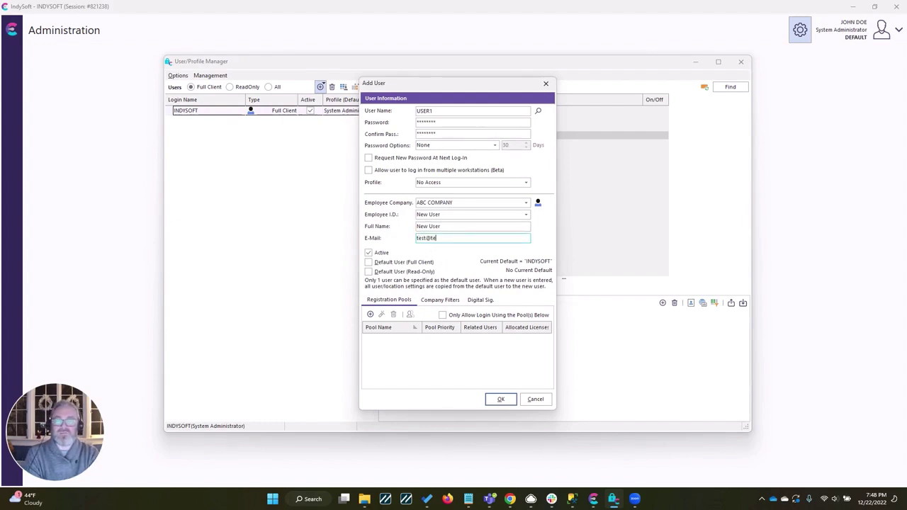
type("st.com")
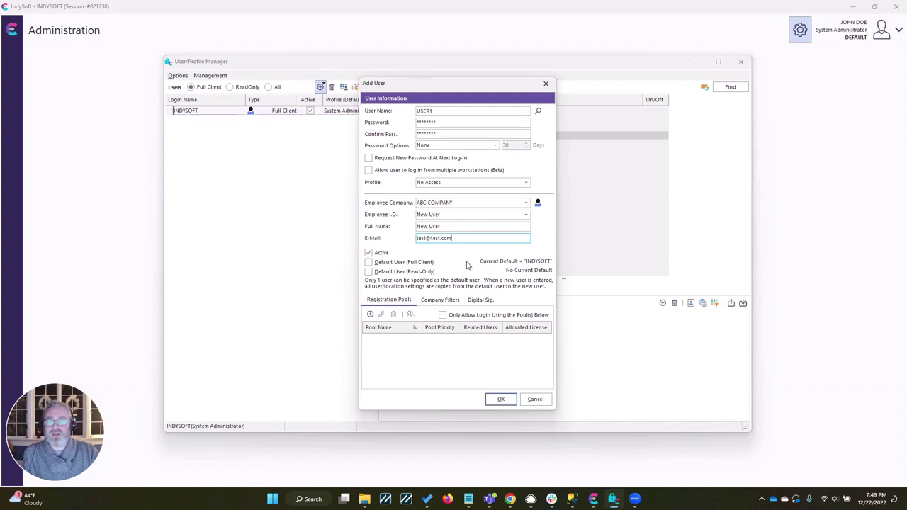
- Save the new user and widen the user list to show the employee company, name and e-mail columns
left_click(501, 401)
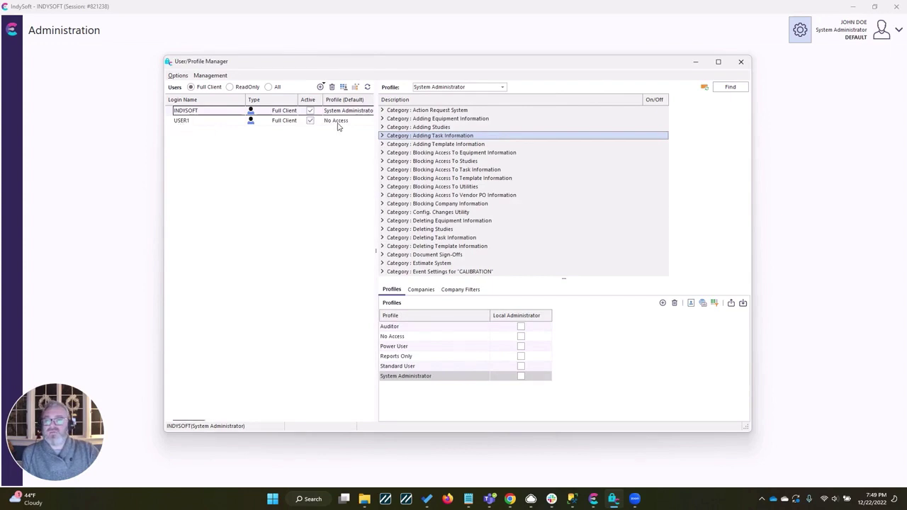
left_click_drag(379, 248, 586, 252)
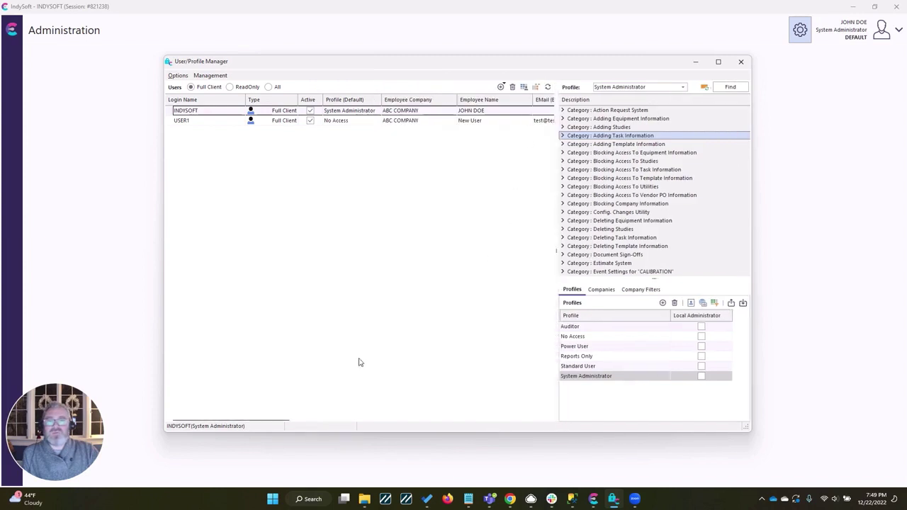
left_click_drag(263, 420, 281, 423)
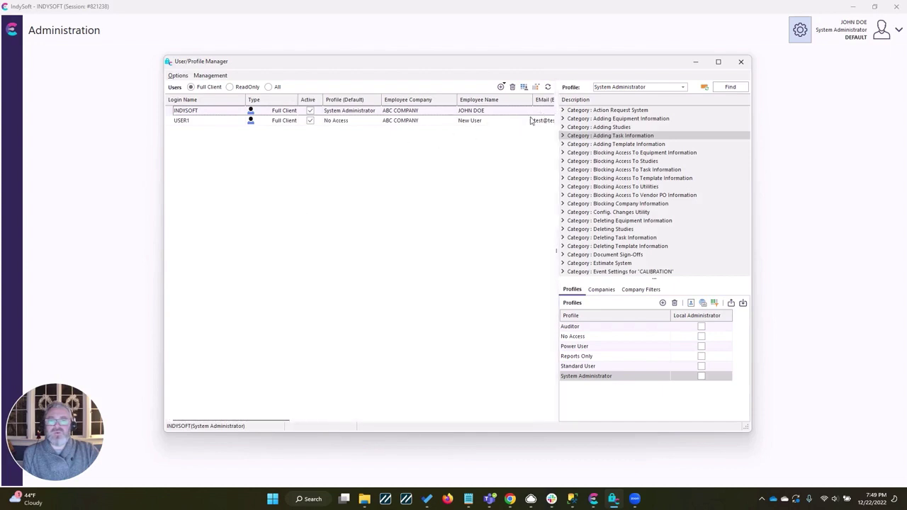
- Leave Administration and refresh the ABC COMPANY employee list by switching the company to XYZ COMPANY and back
left_click(697, 62)
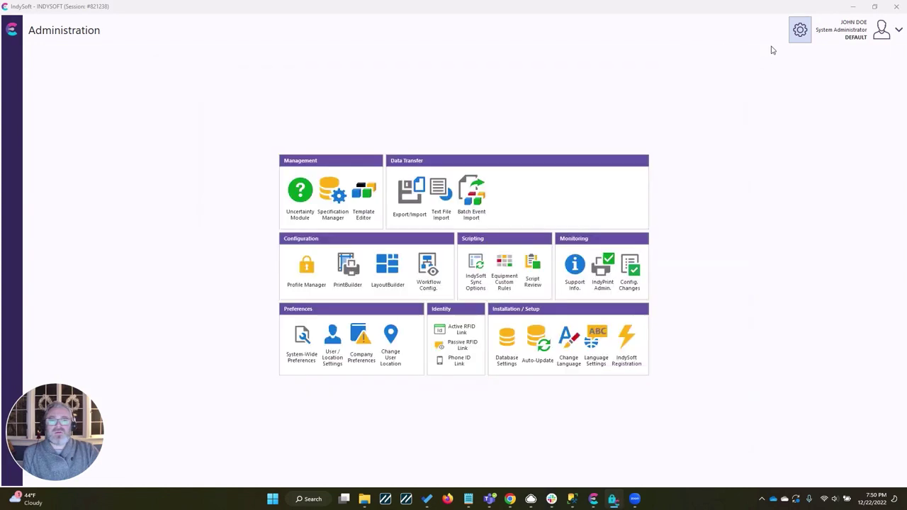
left_click(802, 34)
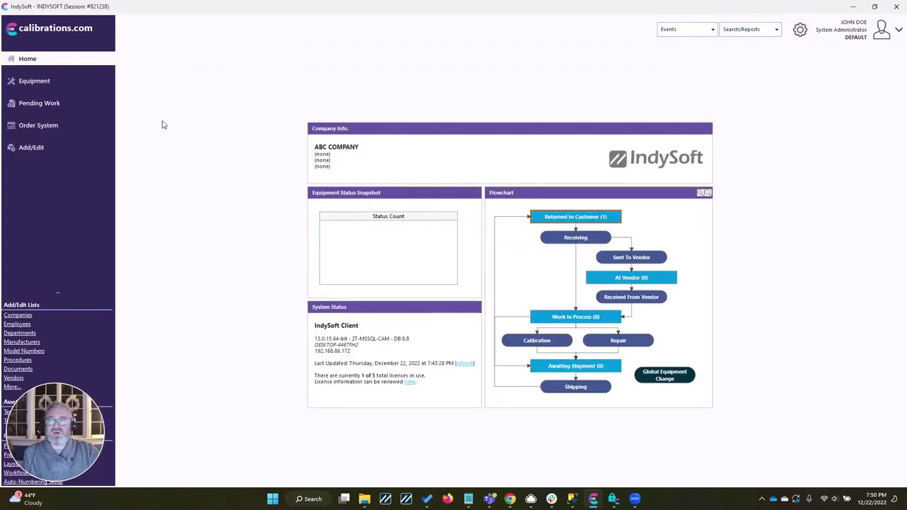
left_click(36, 149)
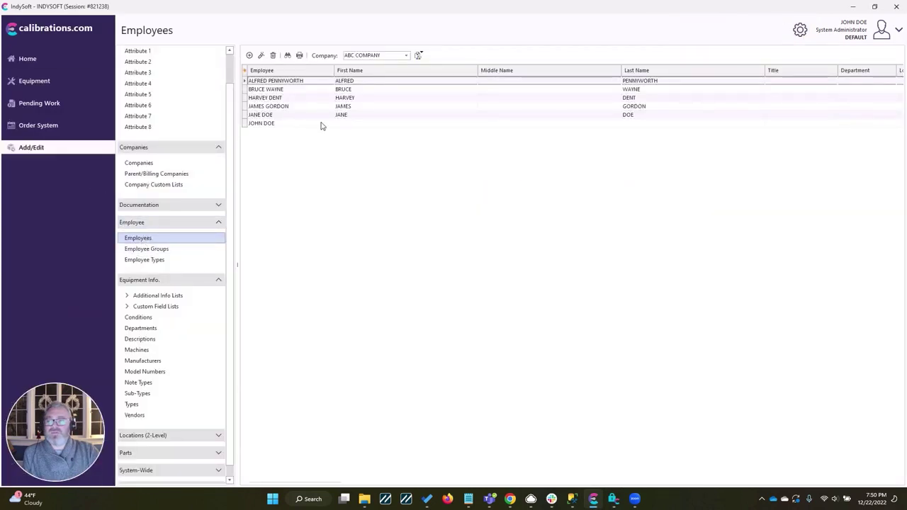
left_click(407, 56)
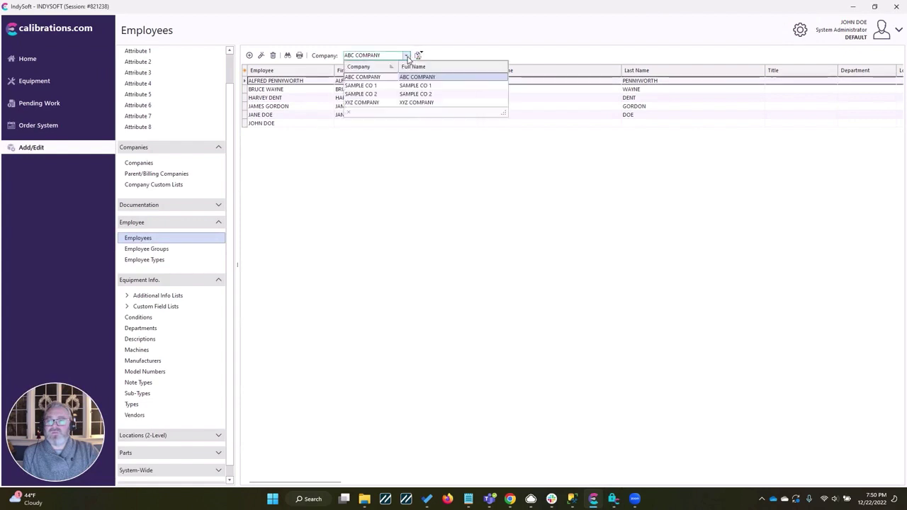
left_click(373, 102)
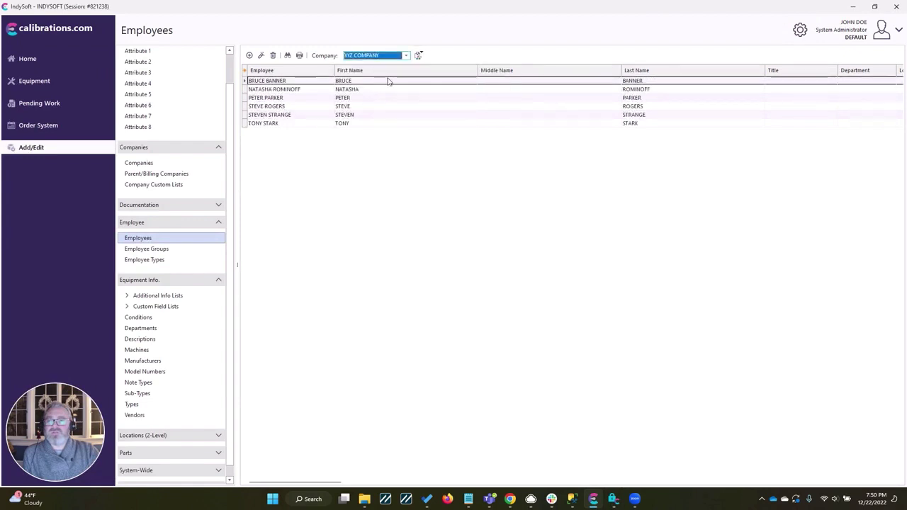
key("Up")
key("Up")
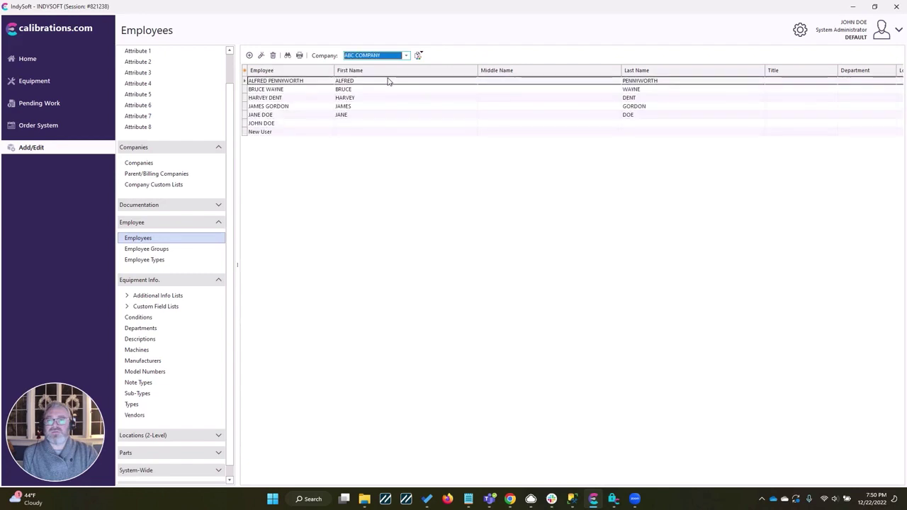
- Check the e-mail on the second page of the New User employee record and close the record without changes
left_click(258, 133)
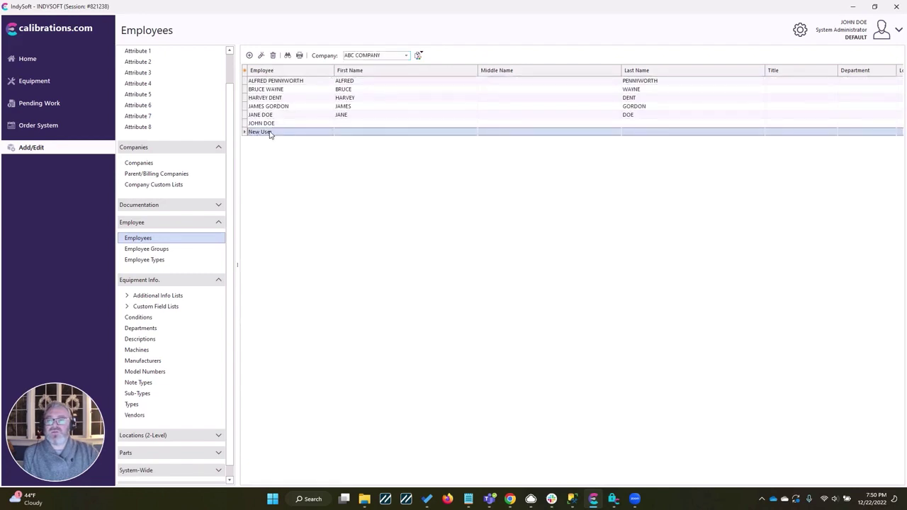
double_click(270, 133)
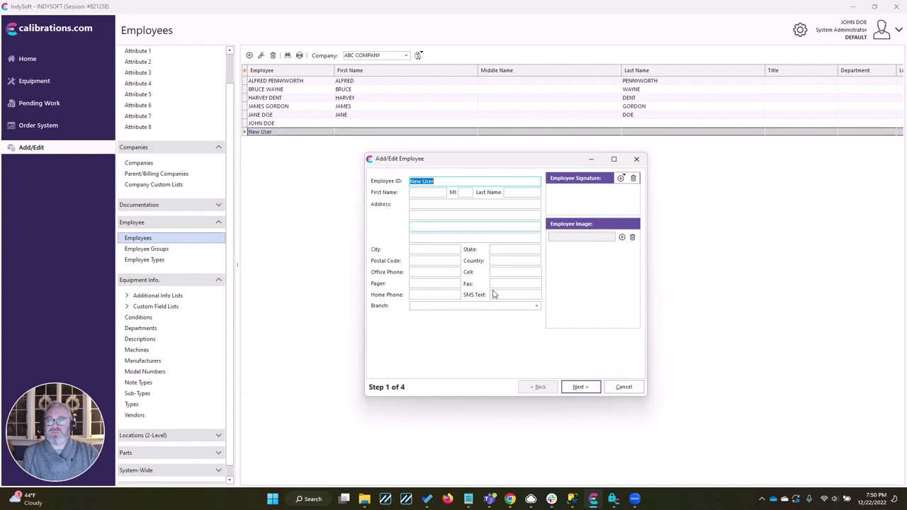
left_click(580, 387)
left_click(417, 211)
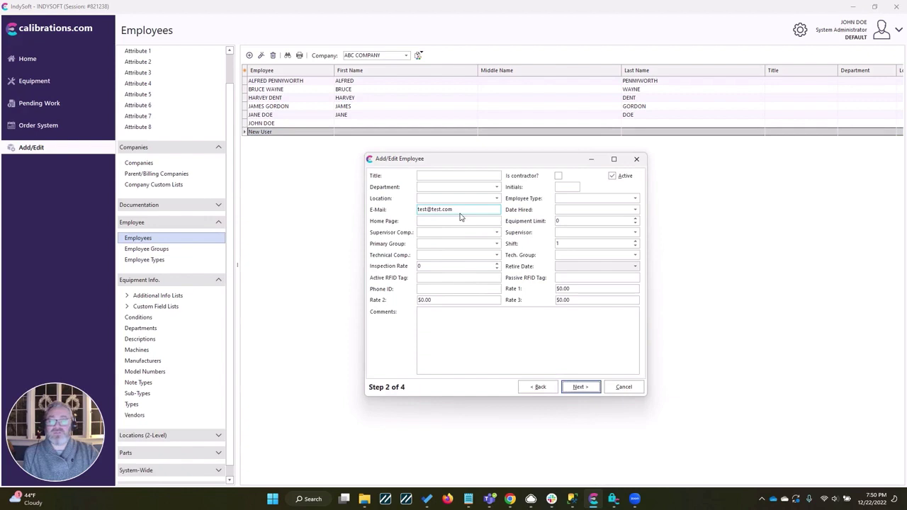
left_click(632, 388)
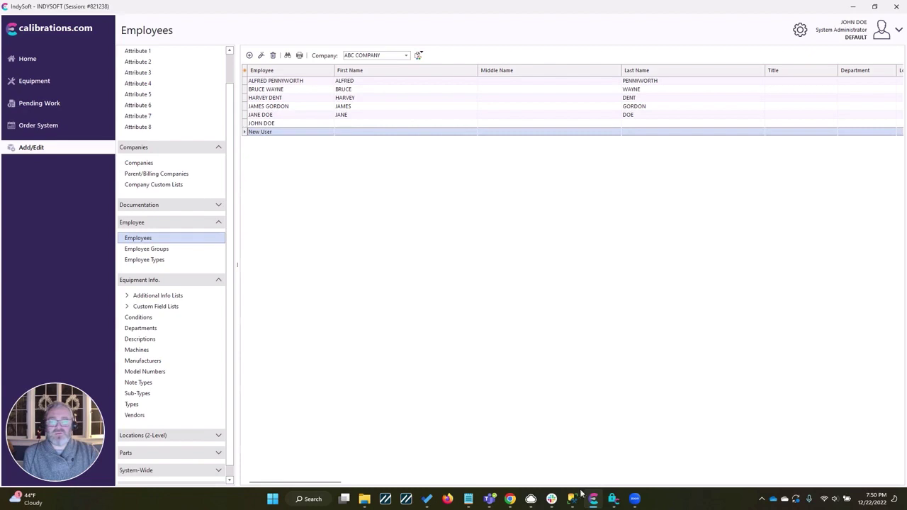
- Switch back to the User/Profile Manager and maximize its window
left_click(613, 498)
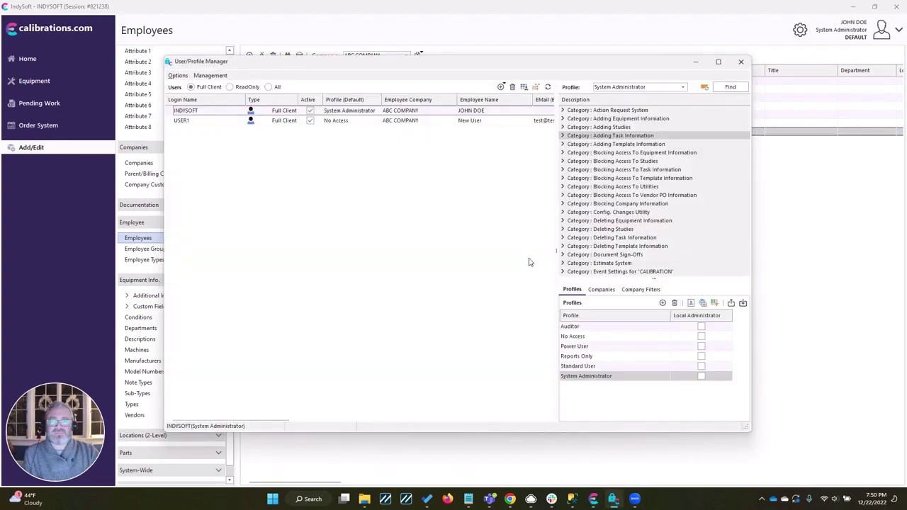
left_click(718, 62)
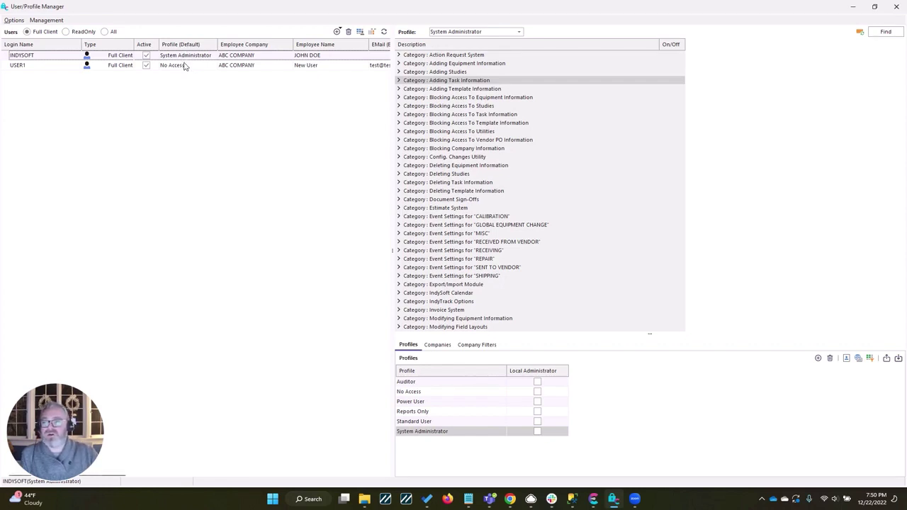
- Change USER1's default profile to Standard User, to System Administrator, and back to No Access
left_click(417, 424)
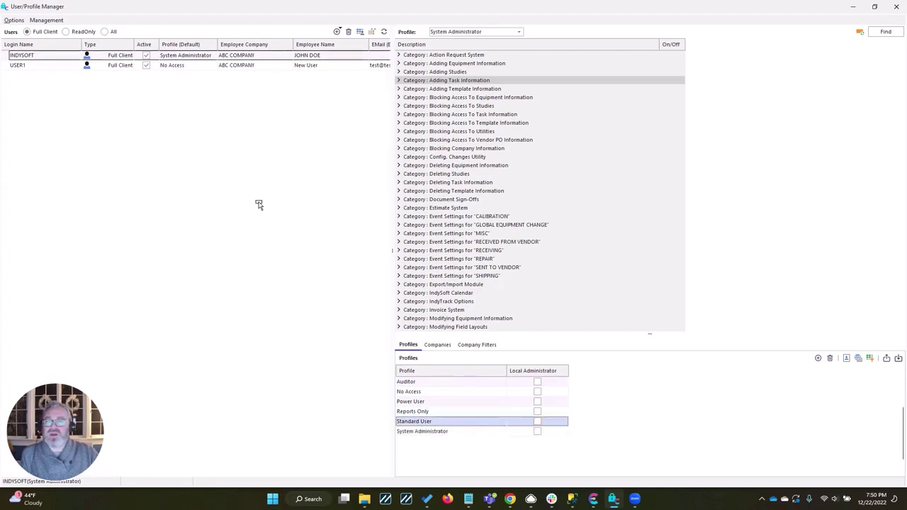
left_click(179, 66)
left_click_drag(179, 70, 177, 69)
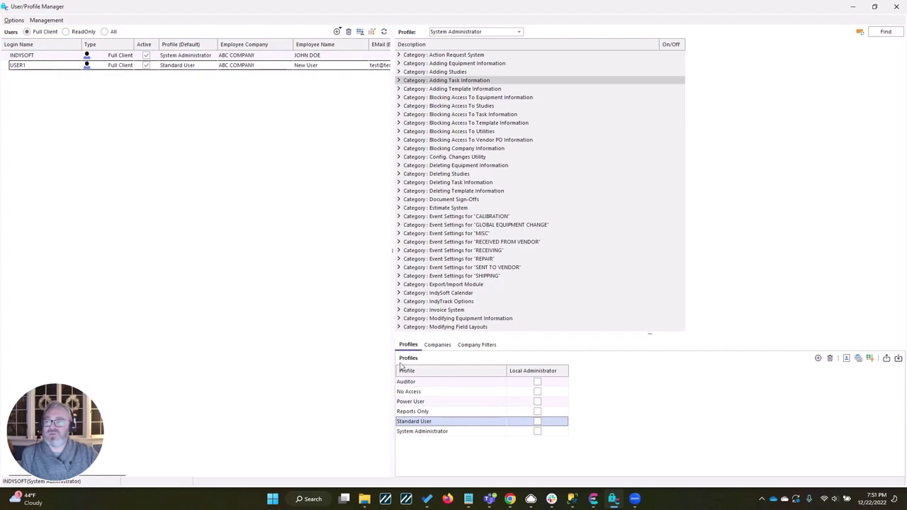
left_click(417, 434)
left_click(192, 68)
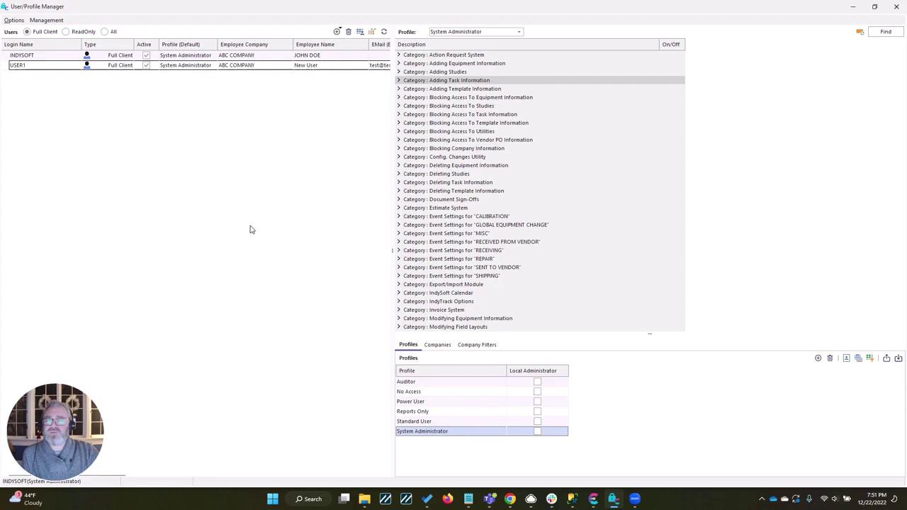
left_click(417, 394)
left_click(187, 70)
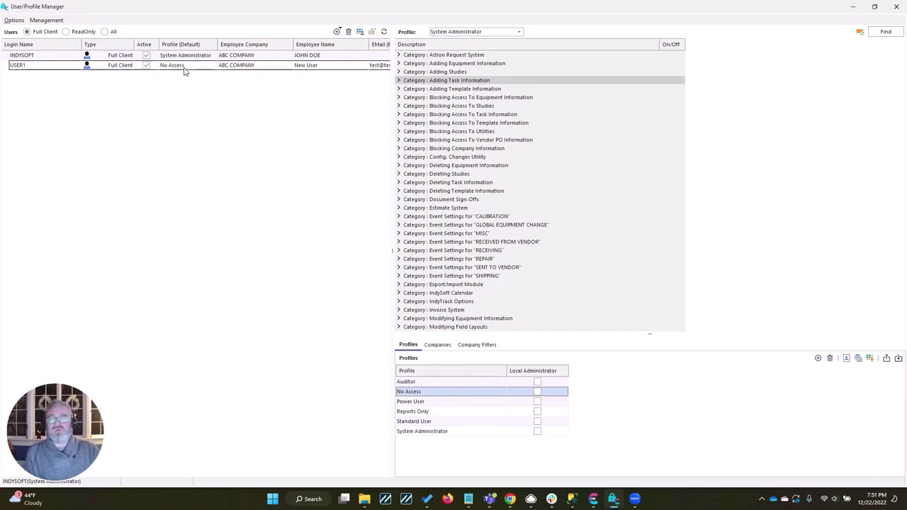
- Assign ABC COMPANY to USER1 and give the user the Standard User profile for that company
left_click(437, 345)
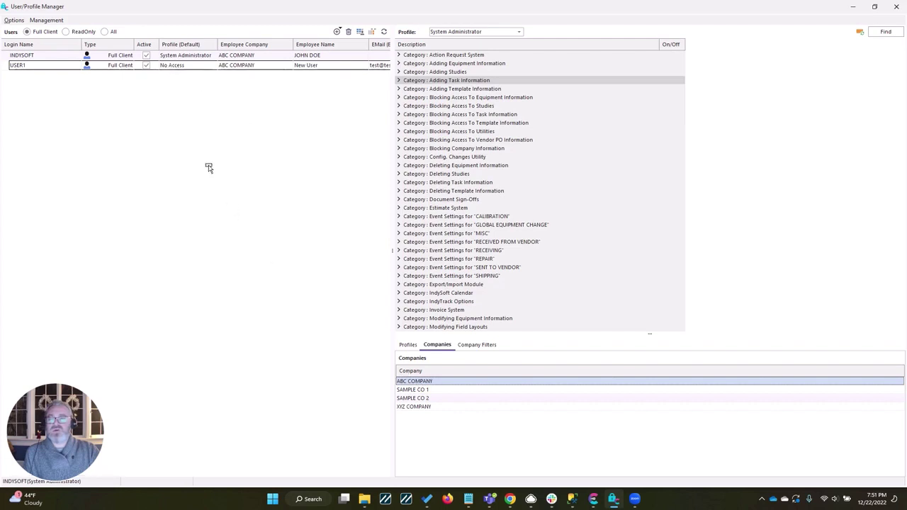
double_click(168, 67)
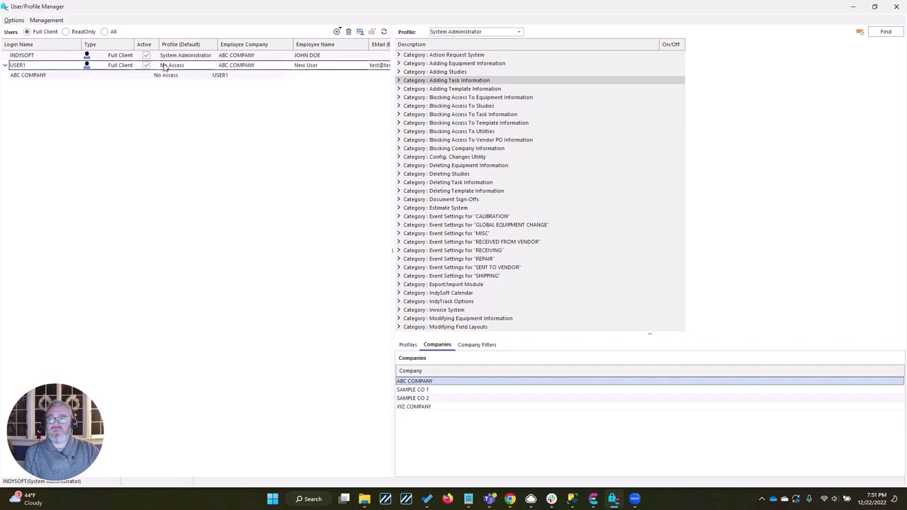
left_click(5, 65)
left_click(5, 65)
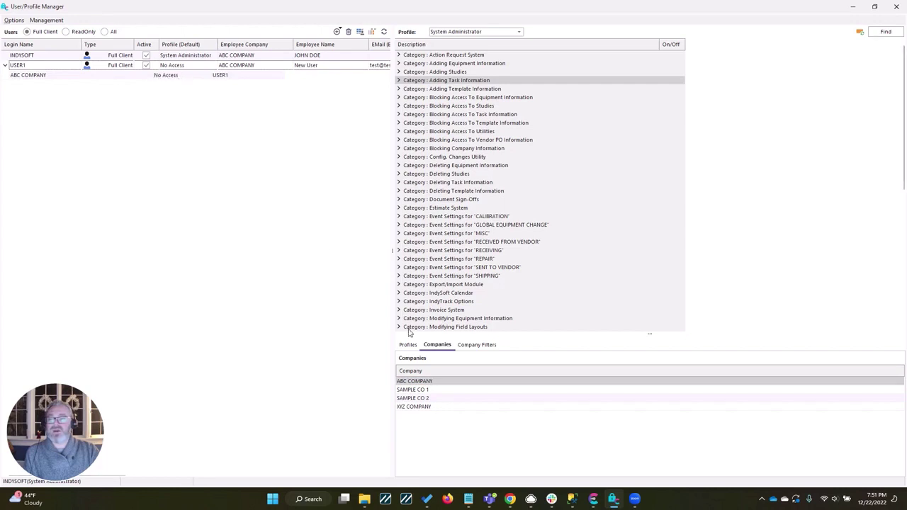
left_click(409, 345)
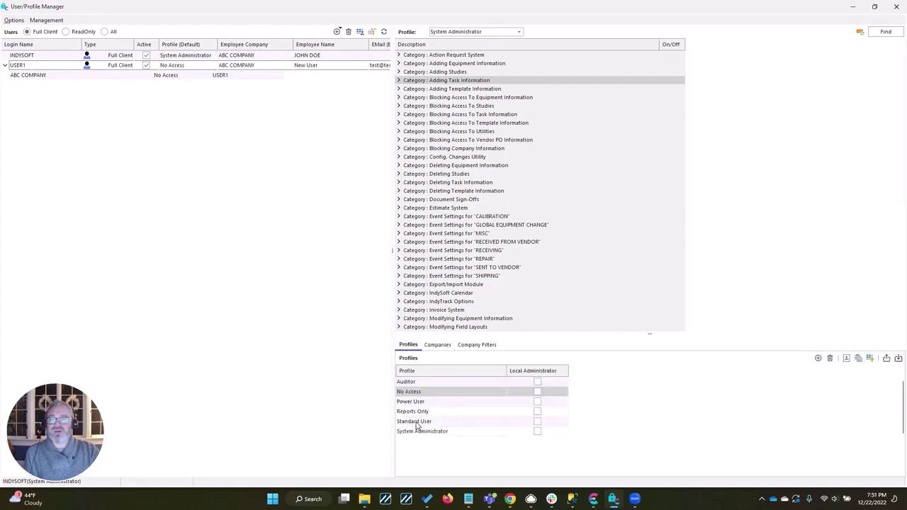
left_click_drag(416, 426, 172, 76)
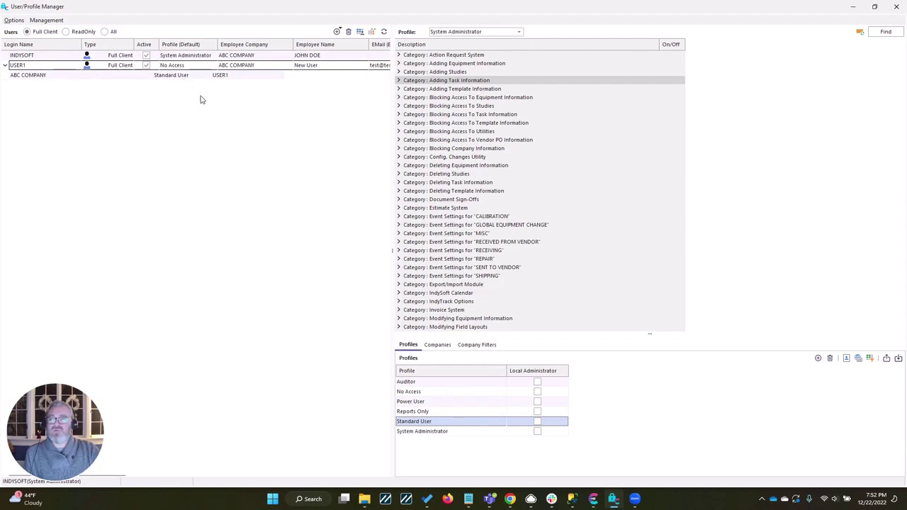
- Assign XYZ COMPANY to USER1 and give the user the System Administrator profile for that company
left_click(431, 346)
left_click(425, 389)
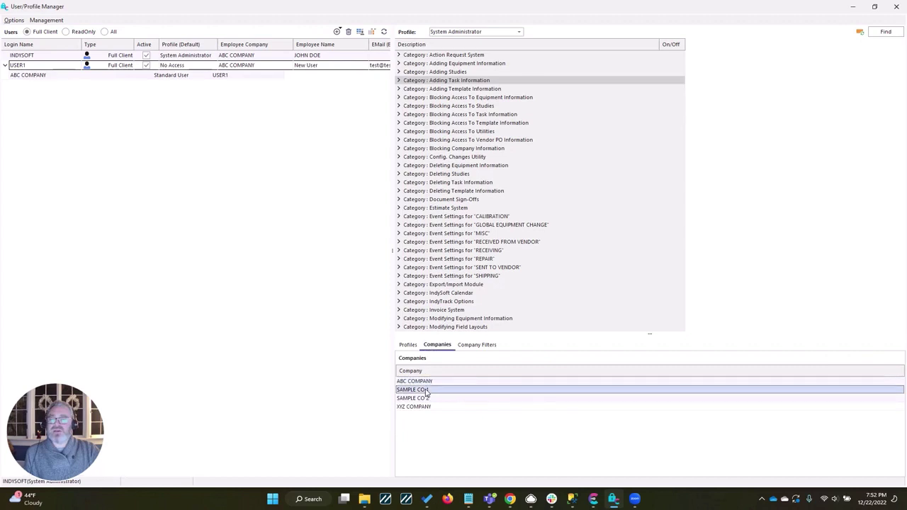
left_click(427, 400)
left_click(426, 407)
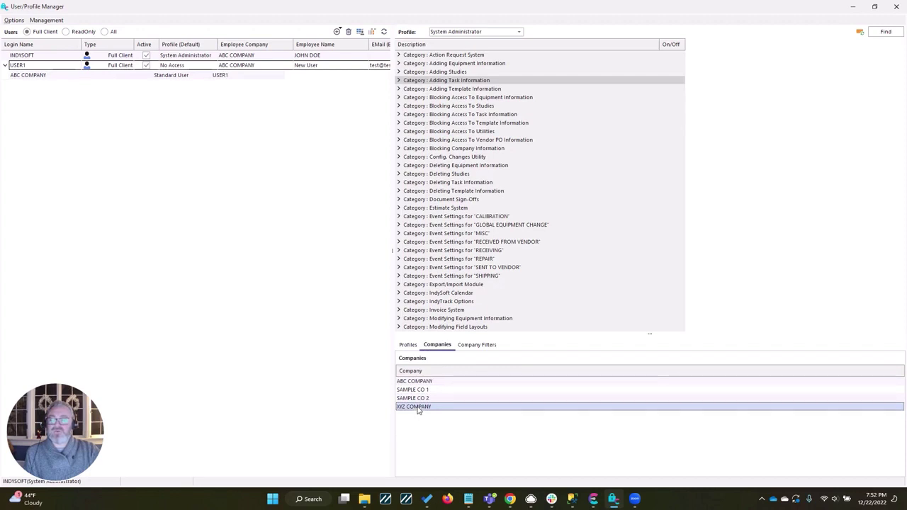
left_click_drag(82, 70, 80, 70)
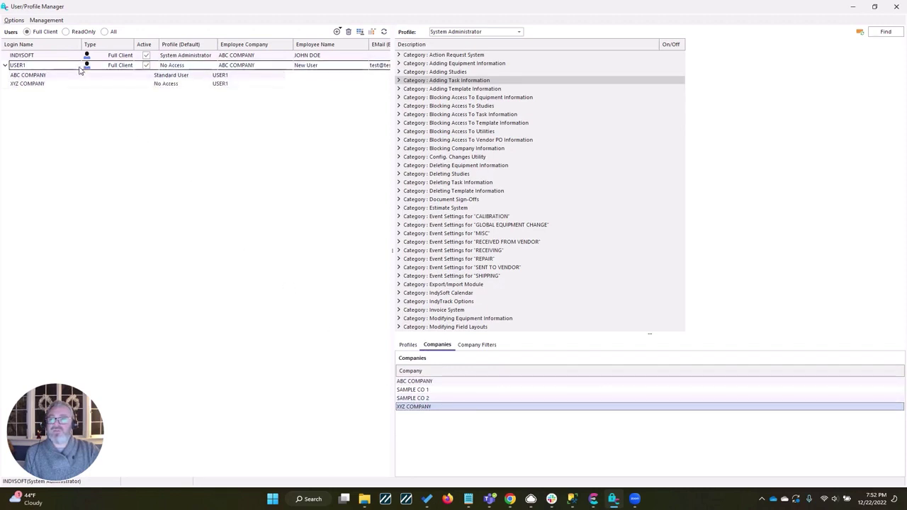
left_click(408, 344)
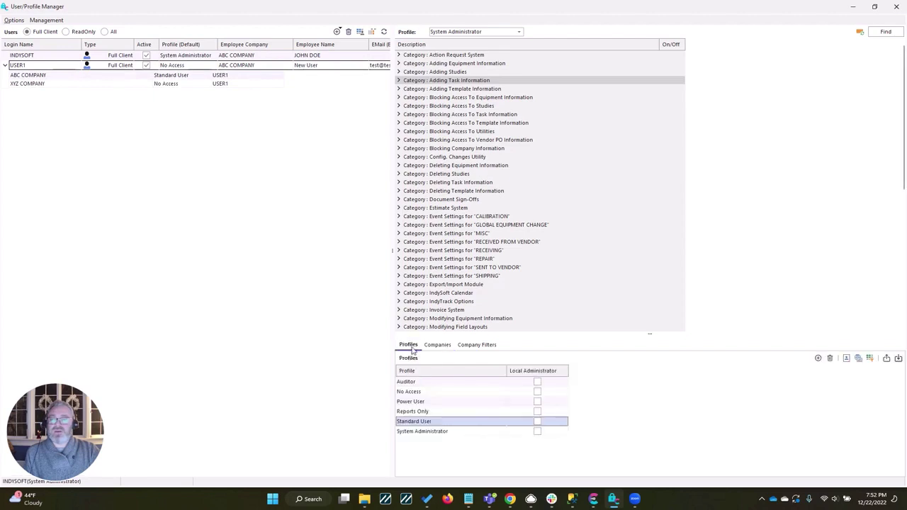
left_click_drag(430, 434, 188, 86)
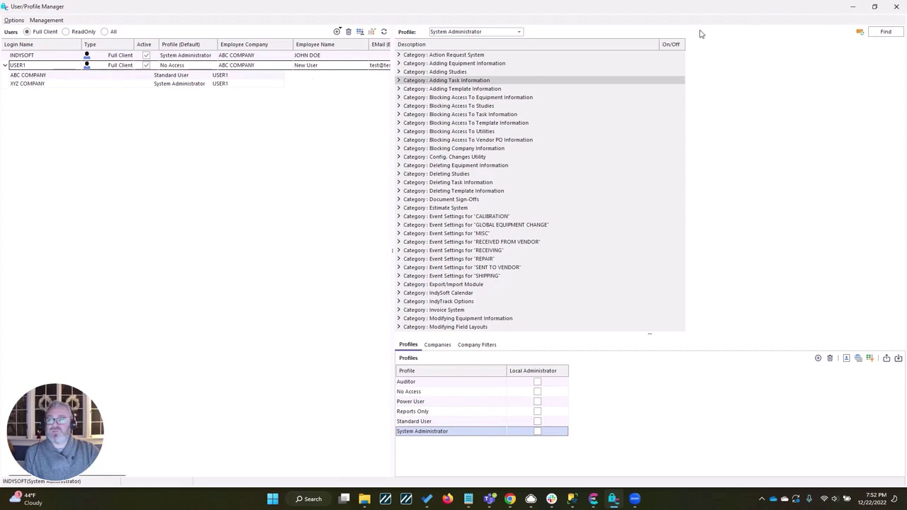
- Go to the equipment screen of the main IndySoft window, view the companies available for selection, and cancel the company search
left_click(852, 6)
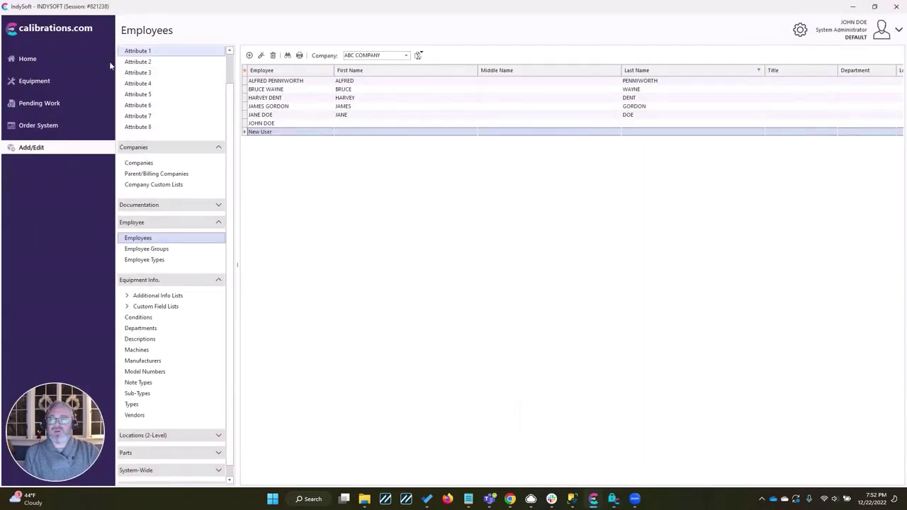
left_click(50, 82)
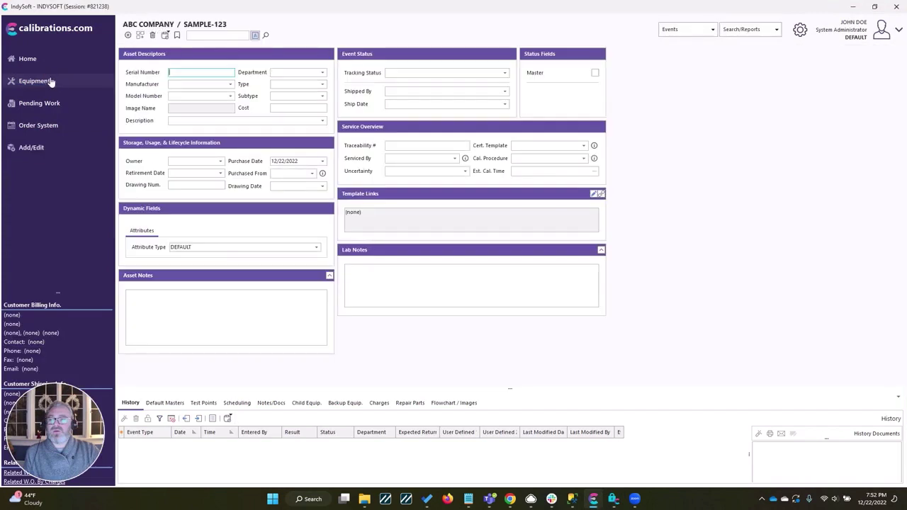
left_click(151, 27)
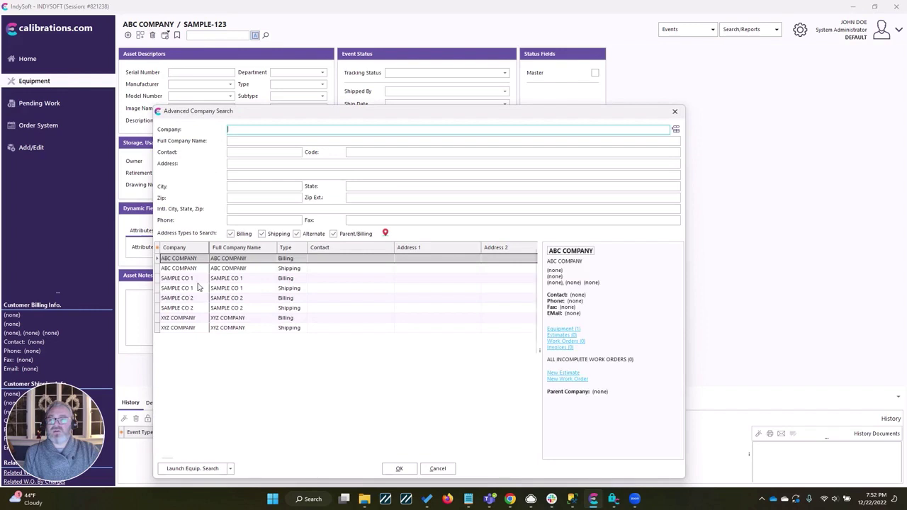
left_click(437, 469)
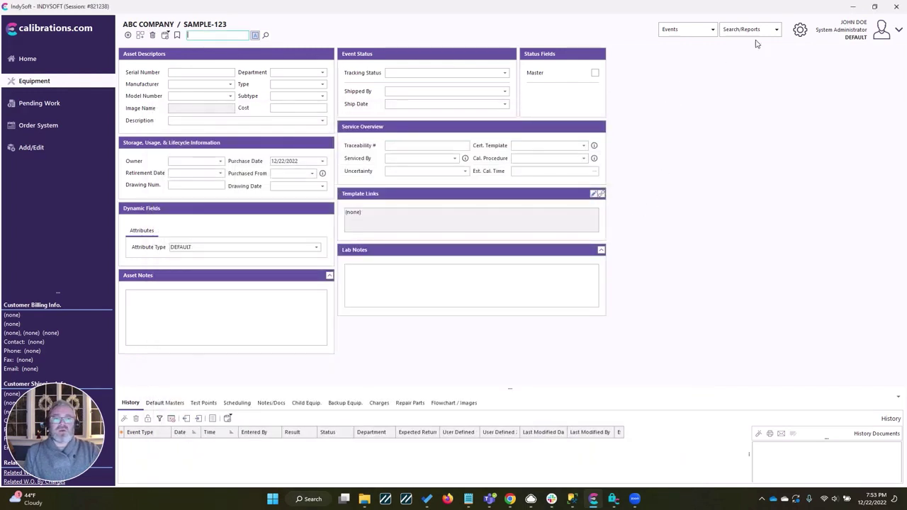
- Review USER1's company profiles in the User/Profile Manager and return to the equipment screen
left_click(613, 500)
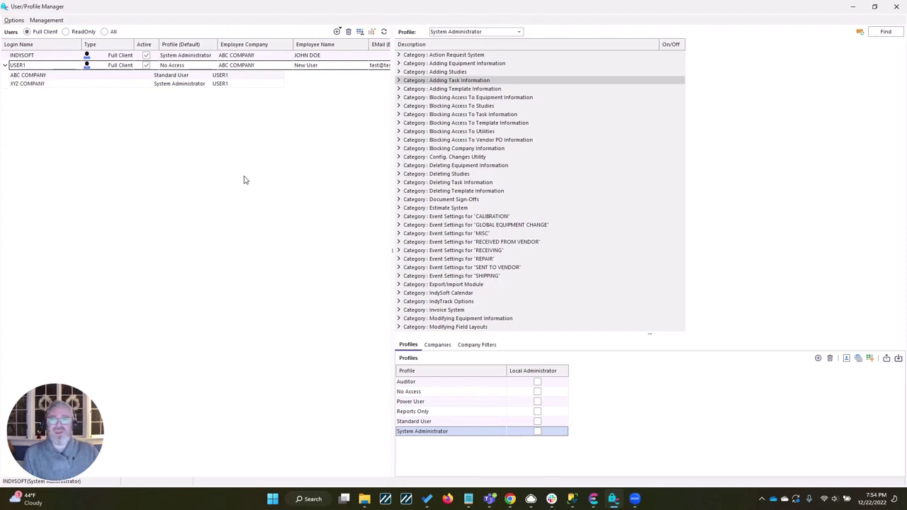
left_click(854, 10)
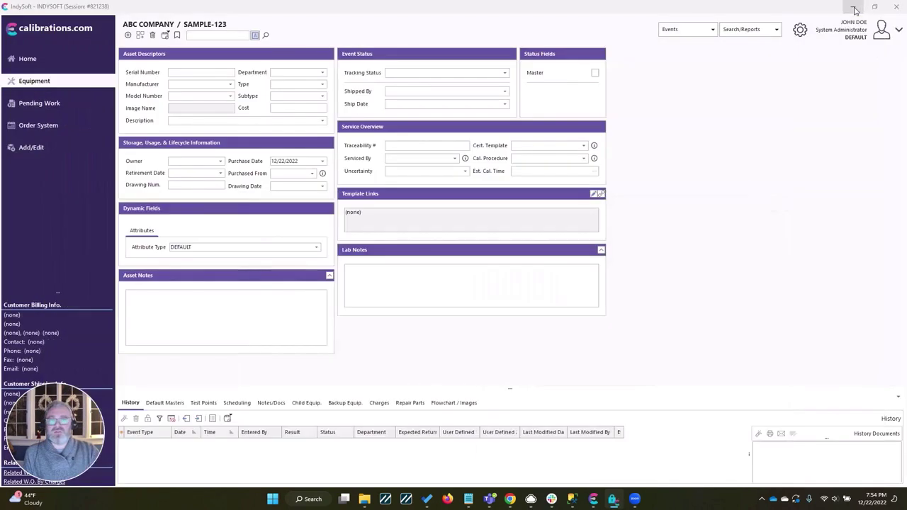
- Start a Repair event for SAMPLE-123 from the home flowchart, pick a different employee under Performed By, and cancel the event
left_click(27, 59)
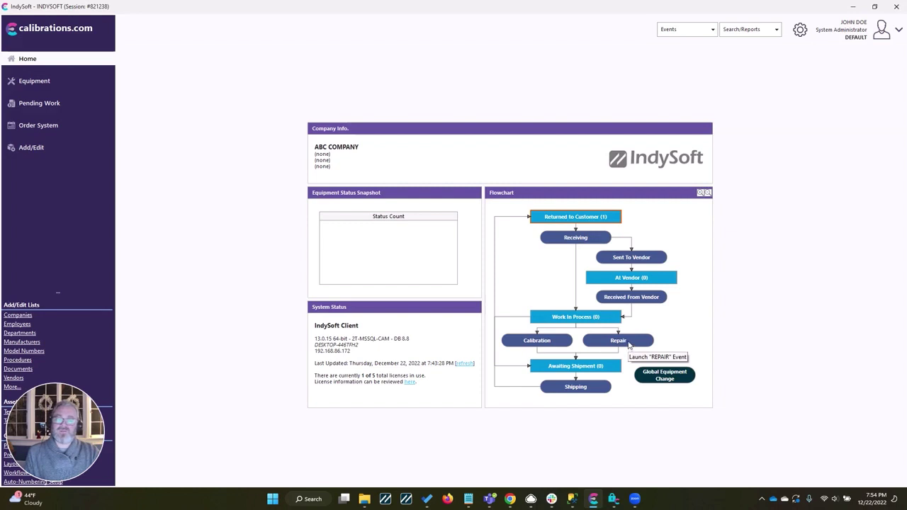
left_click(627, 344)
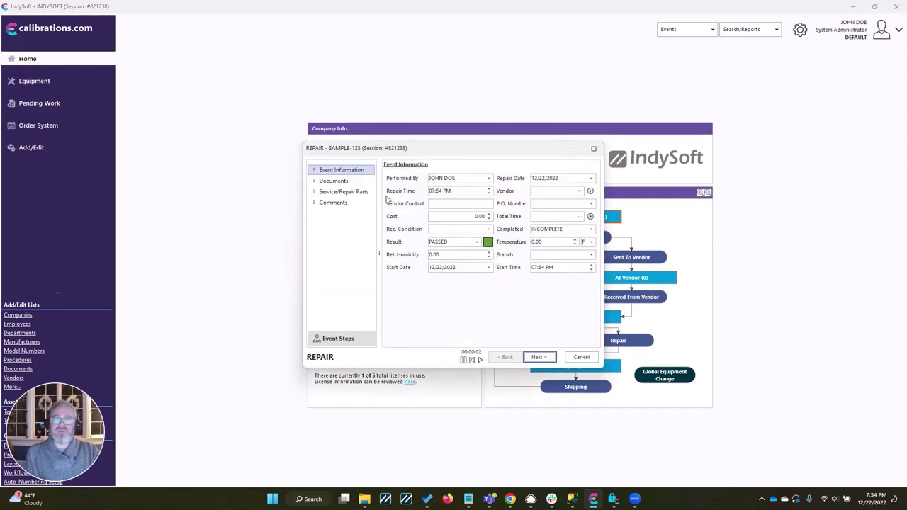
left_click(488, 178)
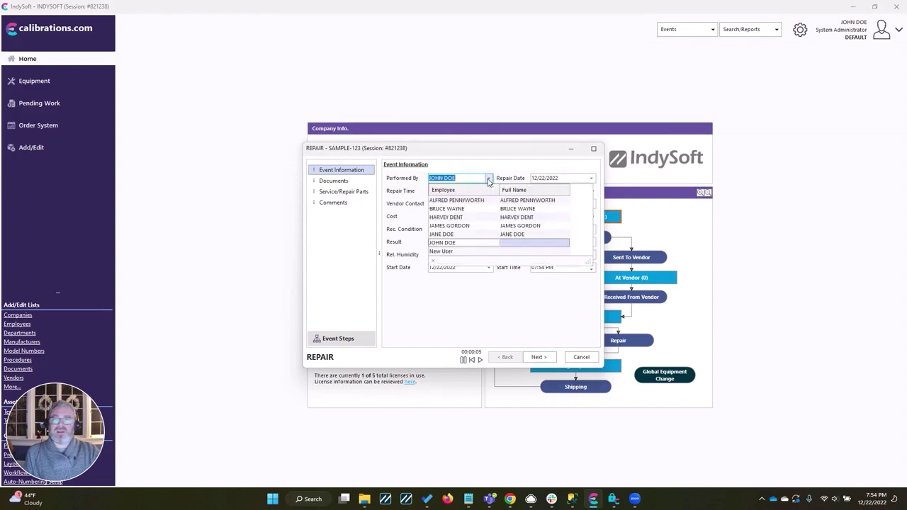
left_click(466, 226)
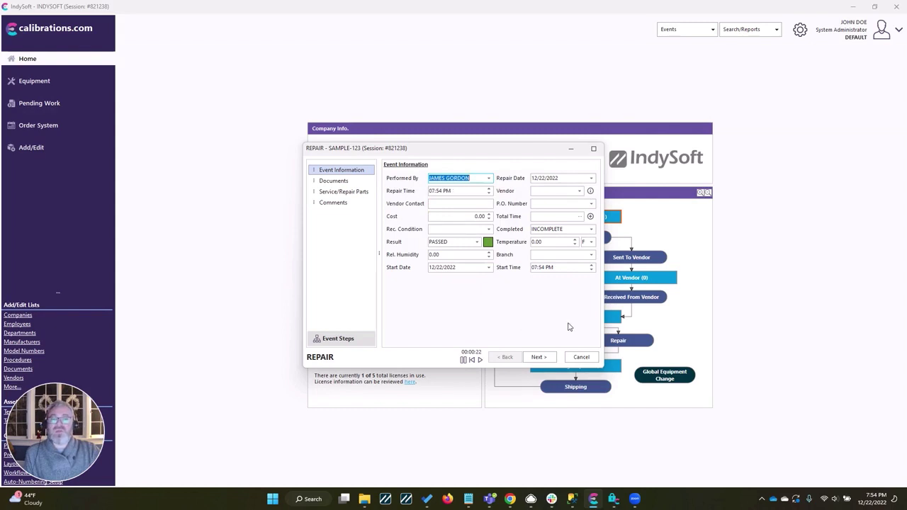
left_click(583, 357)
left_click(442, 266)
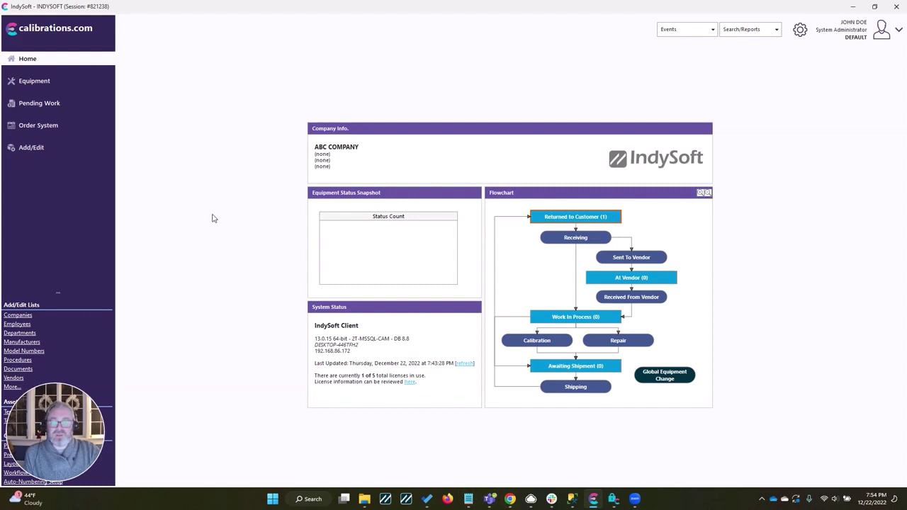
- Review the ABC COMPANY employee list in the Add/Edit area and switch back to the User/Profile Manager
left_click(36, 147)
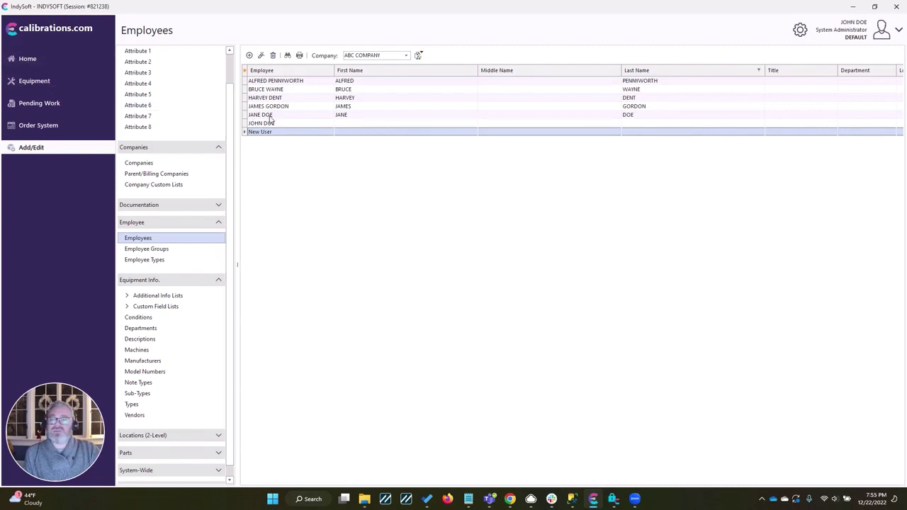
left_click(613, 499)
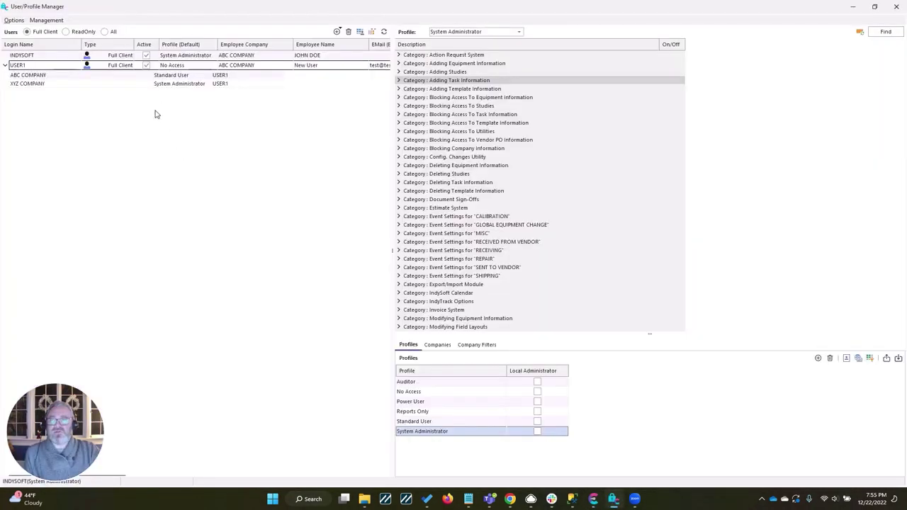